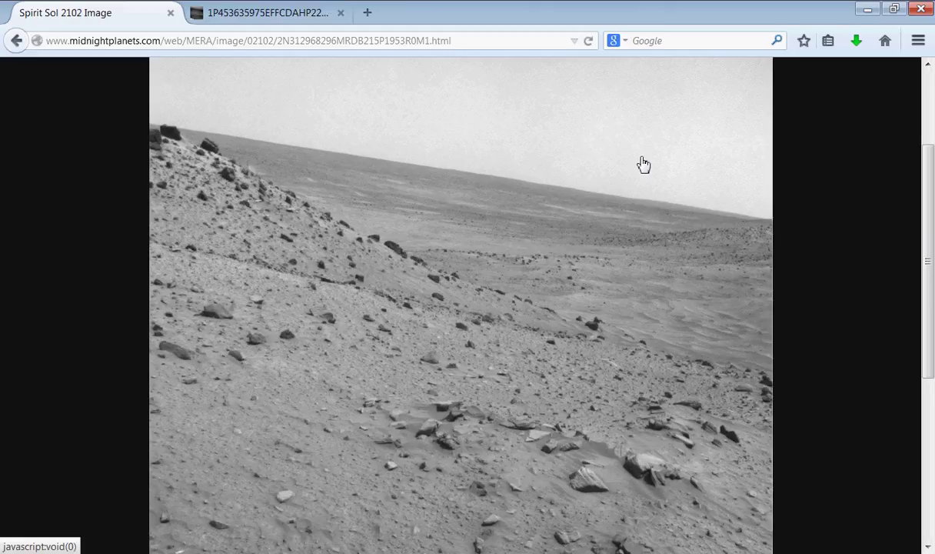
# Examine the hillside, horizon and distant plain of the Spirit Sol 2102 image at several magnifications.
pyautogui.scroll(5, 644, 163)
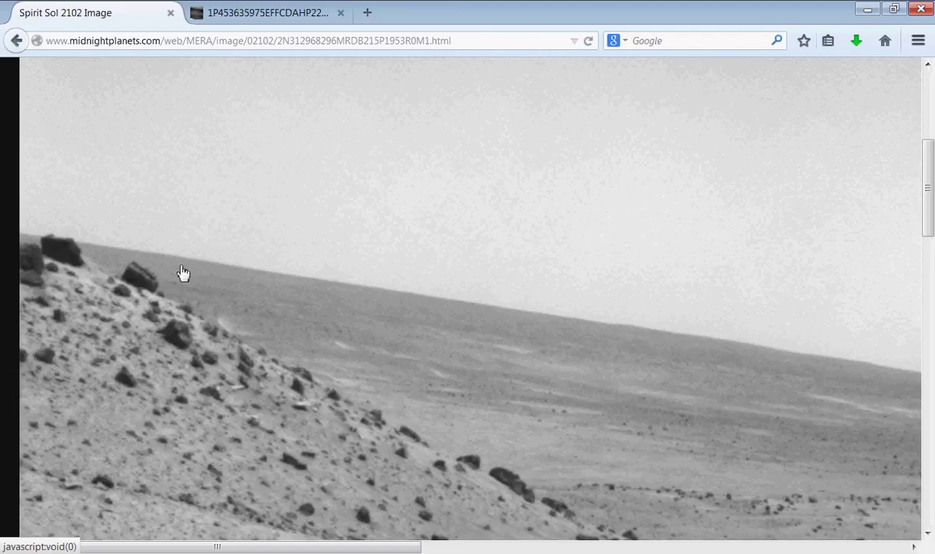
pyautogui.moveTo(407, 547); pyautogui.dragTo(559, 502)
pyautogui.scroll(-5, 570, 284)
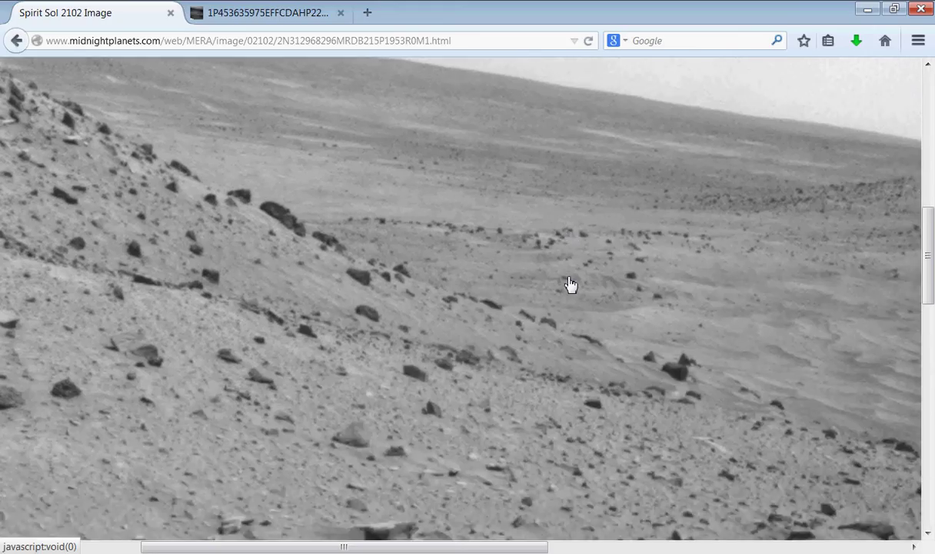
pyautogui.scroll(5, 570, 284)
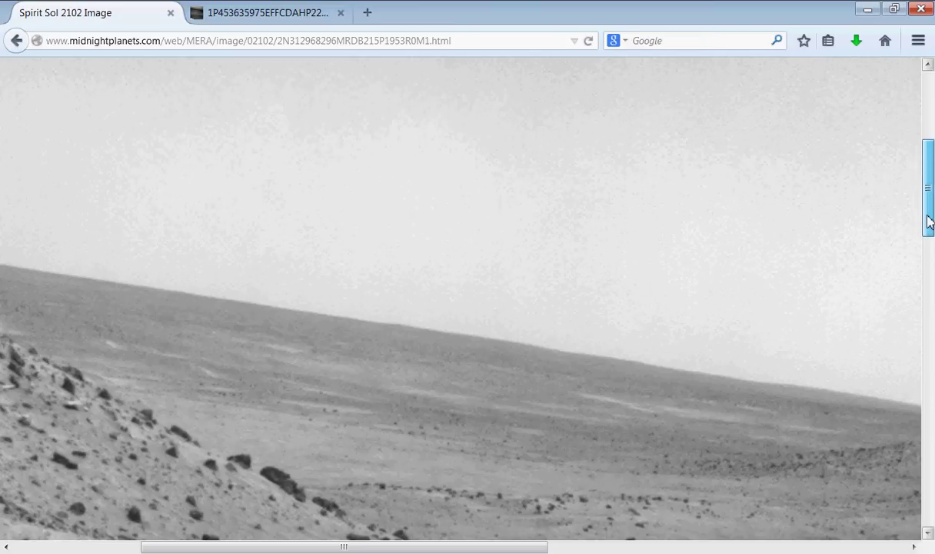
pyautogui.scroll(-1, 928, 221)
pyautogui.moveTo(544, 547); pyautogui.dragTo(512, 548)
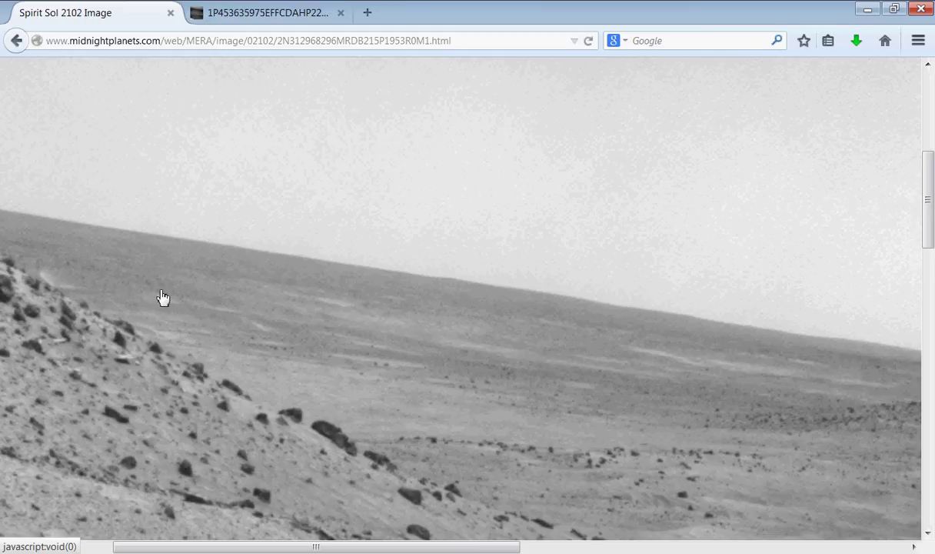
pyautogui.click(326, 279)
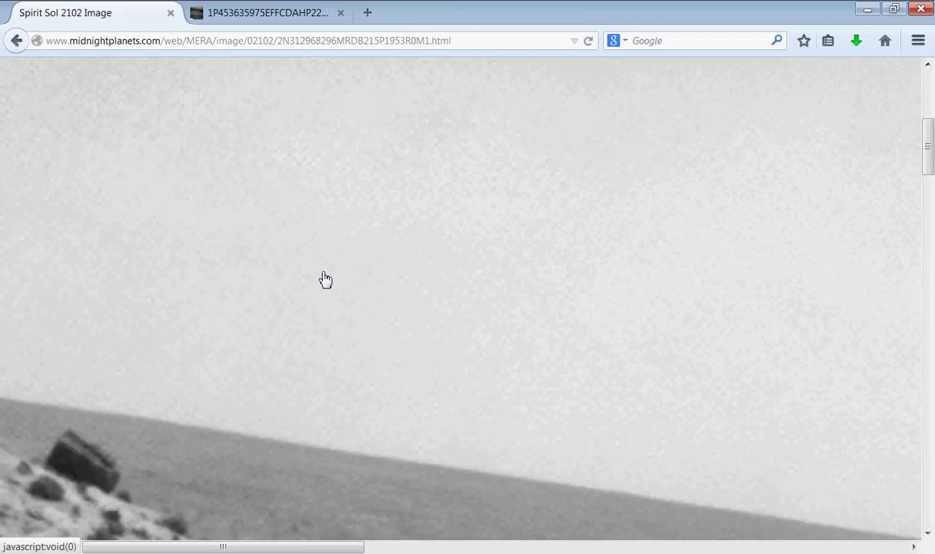
pyautogui.scroll(-2, 325, 279)
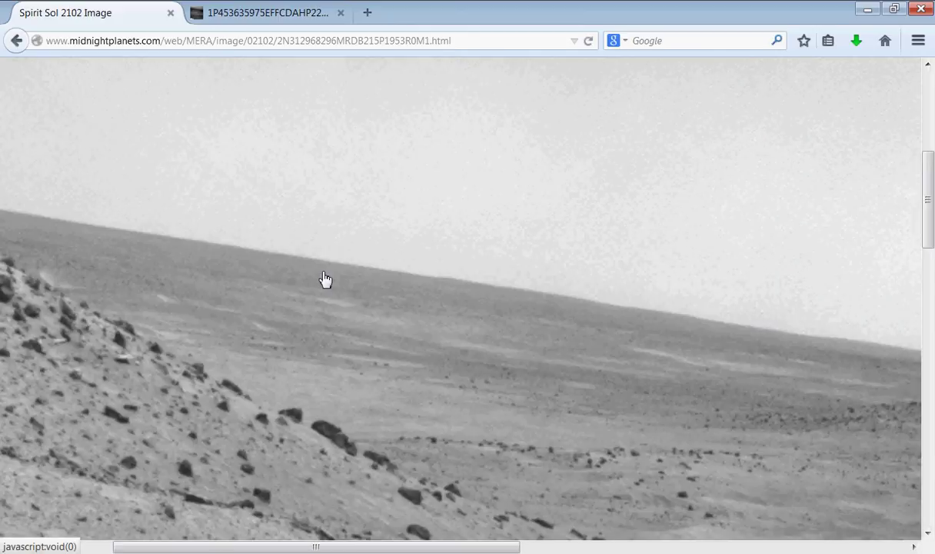
pyautogui.scroll(-2, 326, 279)
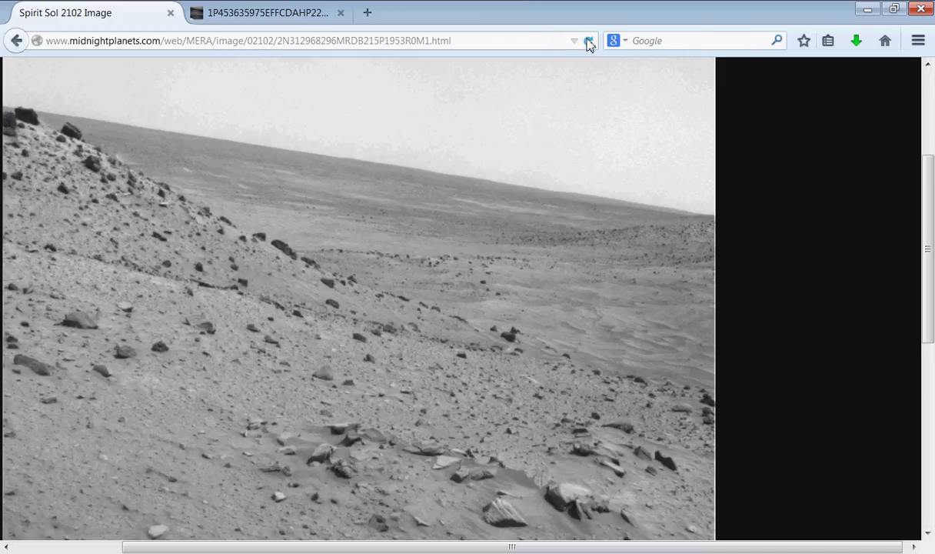
pyautogui.click(588, 42)
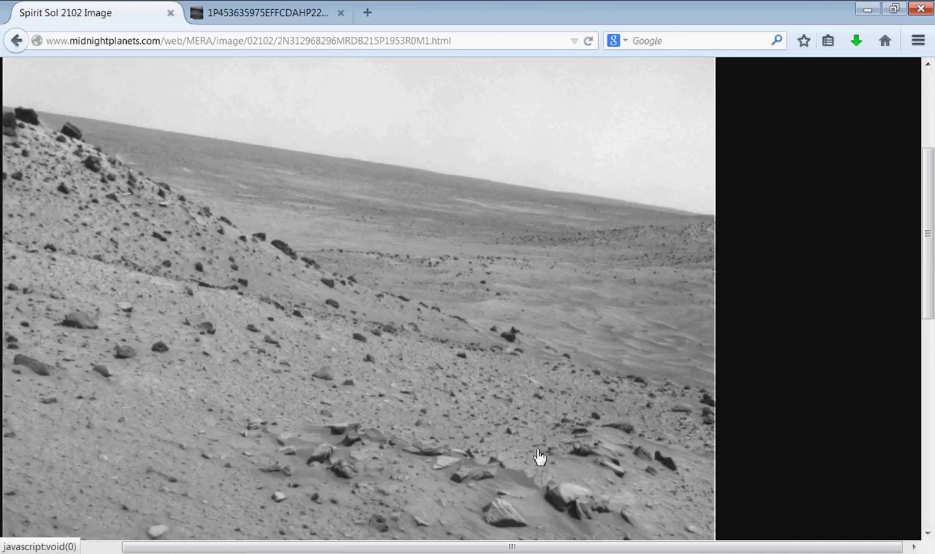
pyautogui.moveTo(530, 547); pyautogui.dragTo(428, 547)
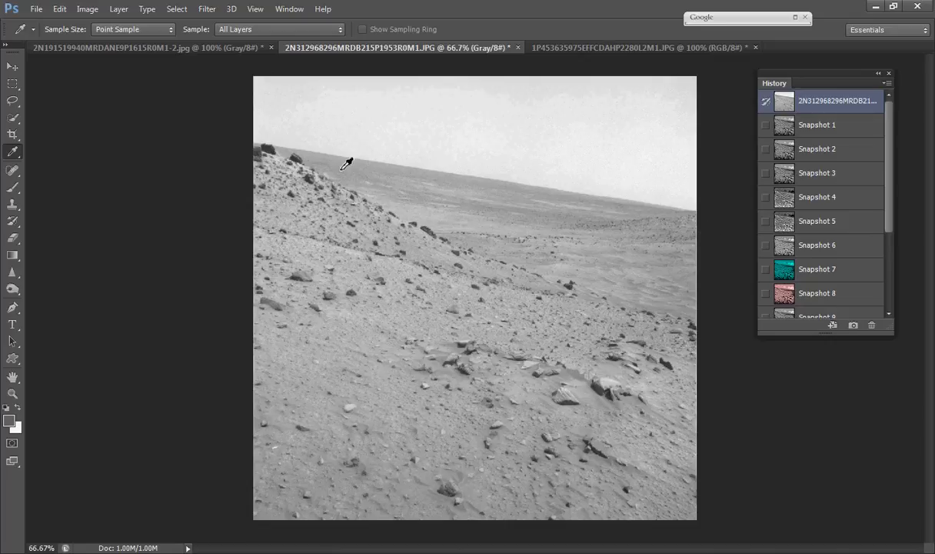
# In Photoshop, compare the original 2N312968296MRDB215P1953R0M1.JPG image with Snapshot 1, ending on the original.
pyautogui.click(810, 131)
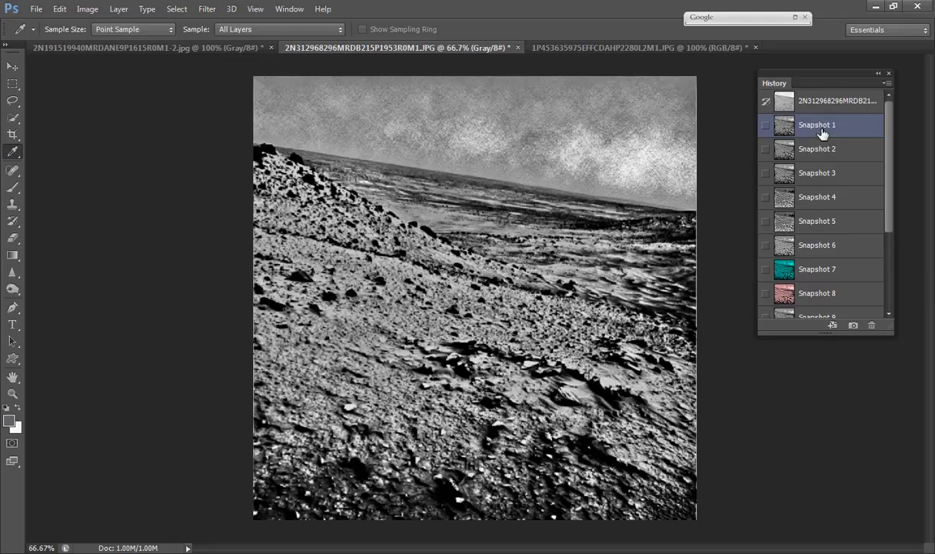
pyautogui.click(839, 103)
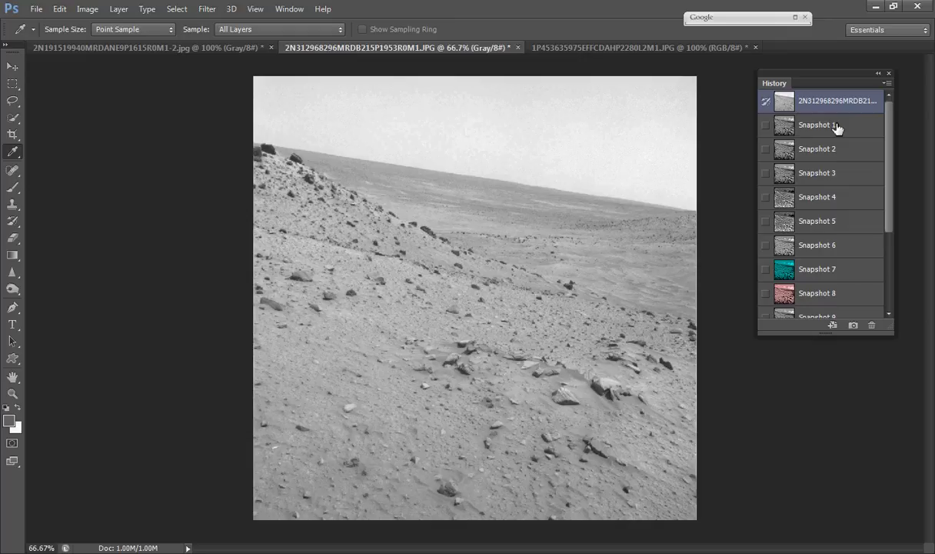
pyautogui.click(837, 127)
pyautogui.click(837, 106)
pyautogui.click(837, 130)
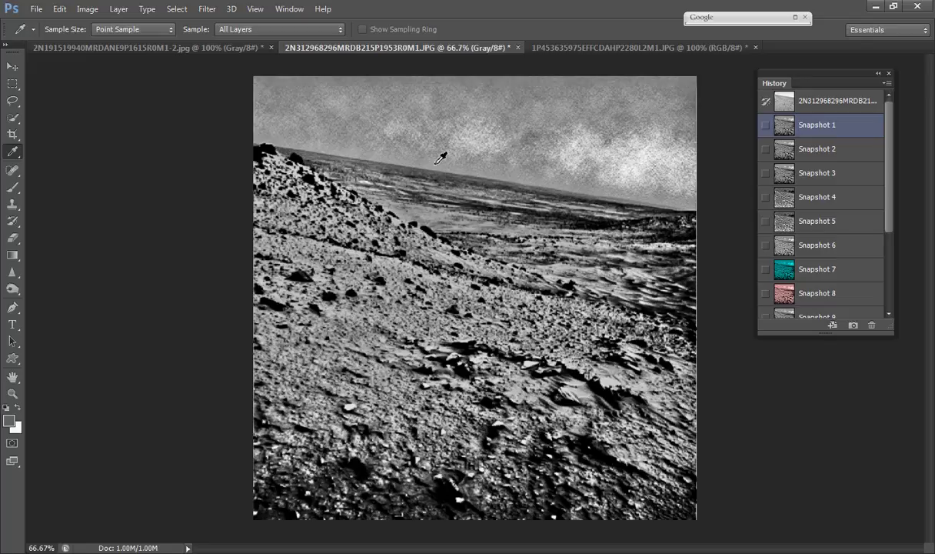
pyautogui.click(790, 100)
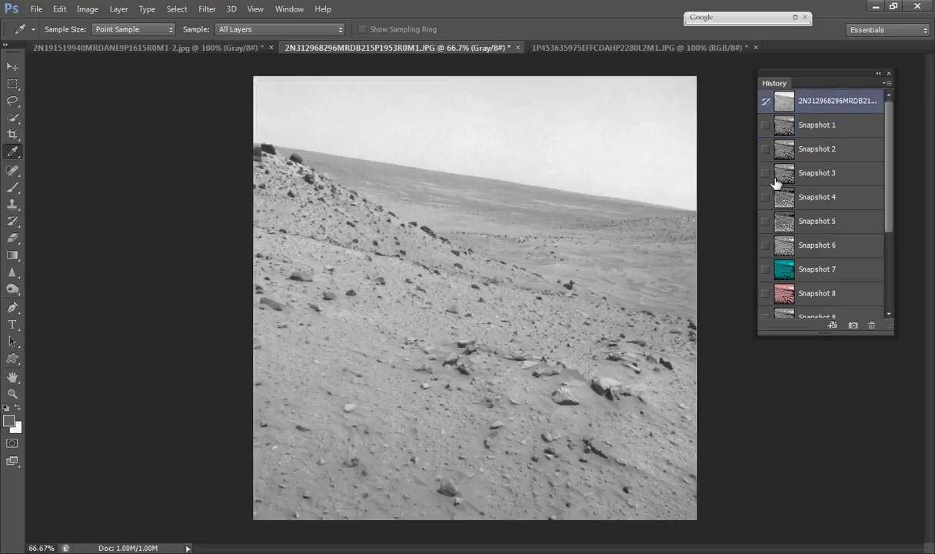
# Inspect the horizon and rocky slope of the original image at 200% magnification.
pyautogui.scroll(2, 745, 247)
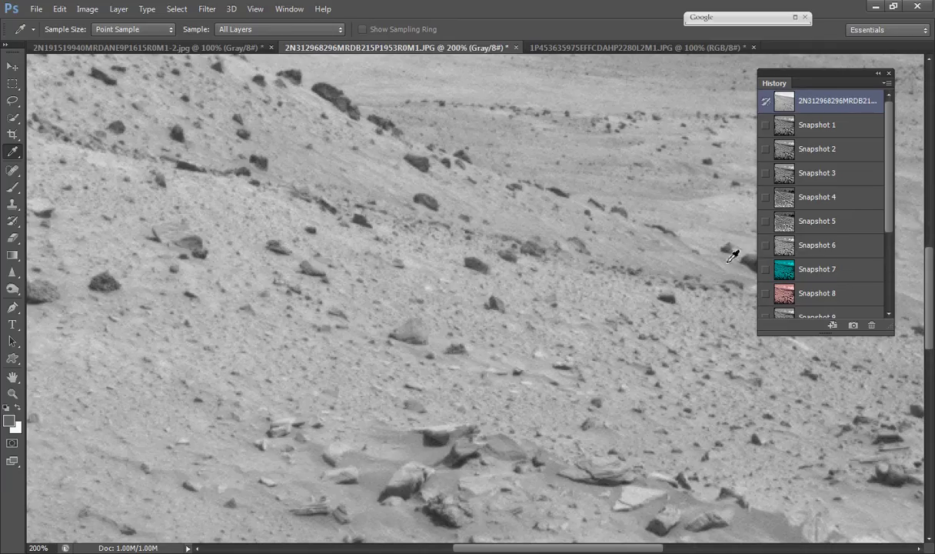
pyautogui.moveTo(932, 329); pyautogui.dragTo(930, 266)
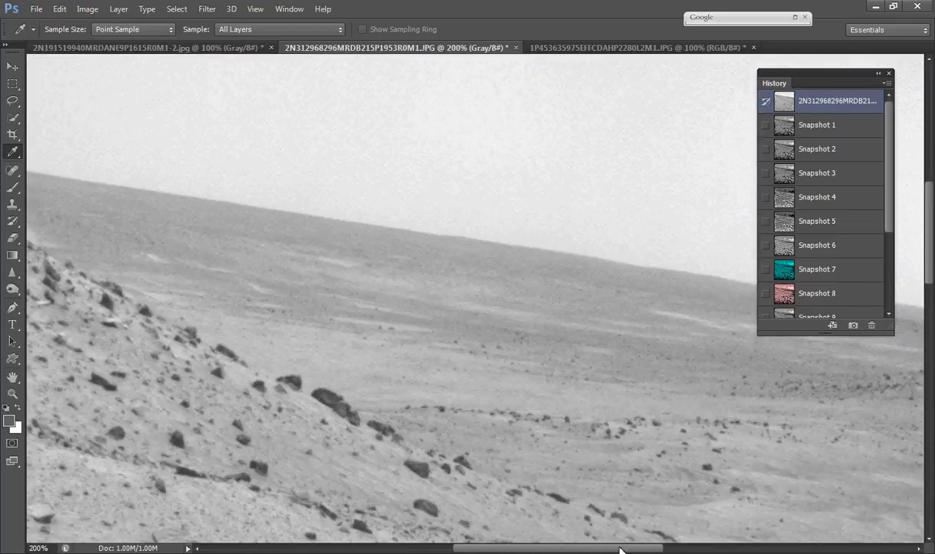
pyautogui.moveTo(620, 550); pyautogui.dragTo(573, 549)
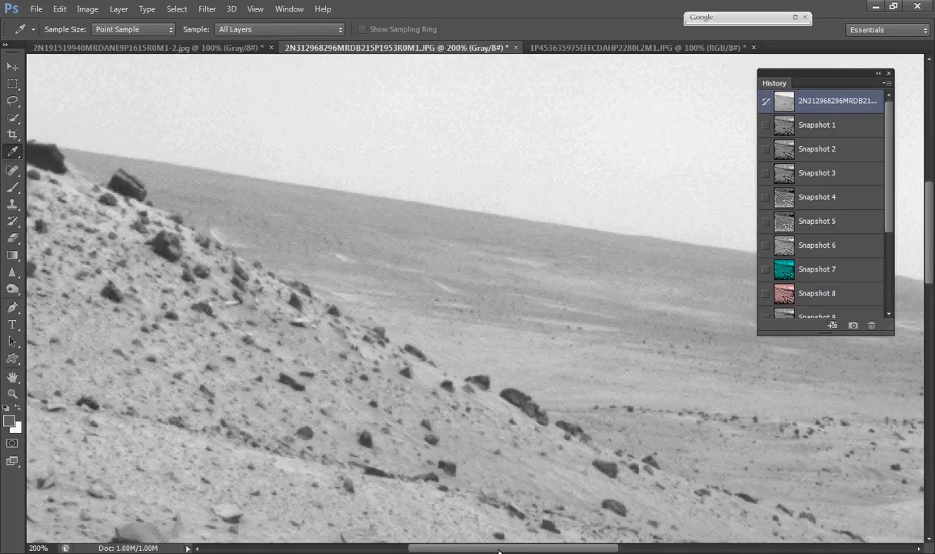
pyautogui.moveTo(499, 551); pyautogui.dragTo(537, 551)
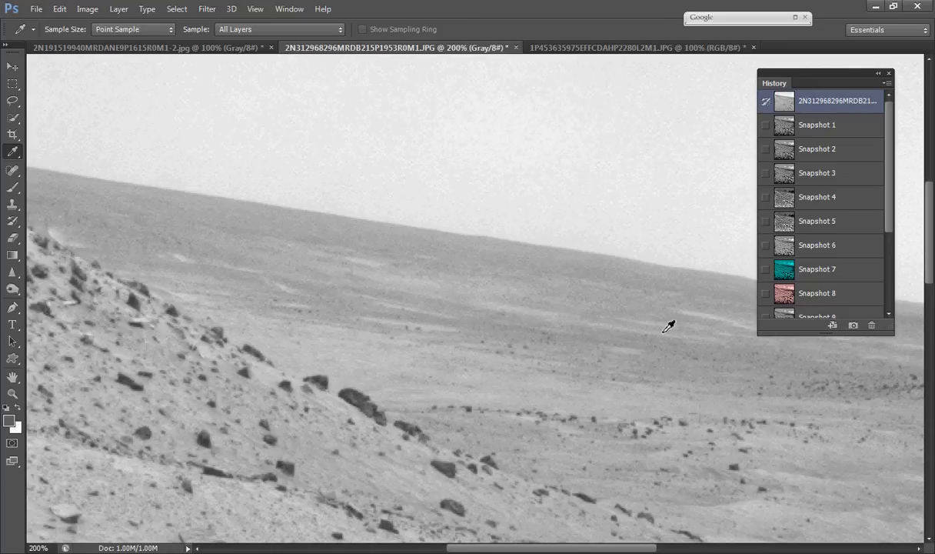
# Show Snapshot 1 and inspect the bright patch beyond the rocky slope at 300% magnification.
pyautogui.click(814, 126)
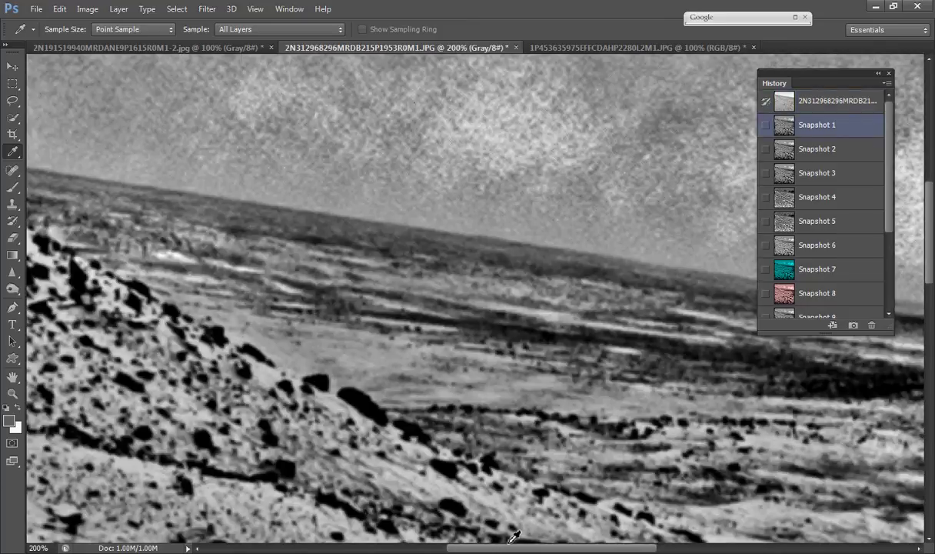
pyautogui.moveTo(518, 551); pyautogui.dragTo(481, 551)
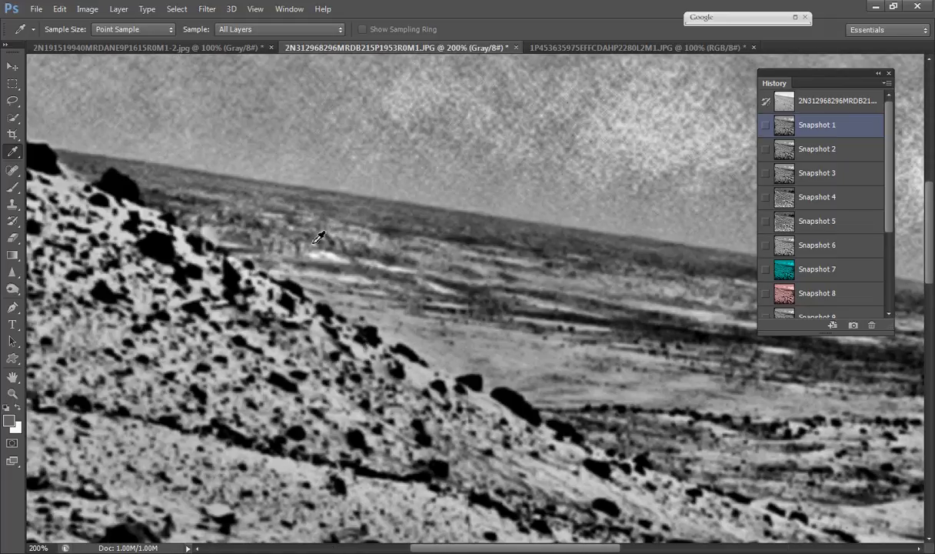
pyautogui.hotkey('ctrl', '+')
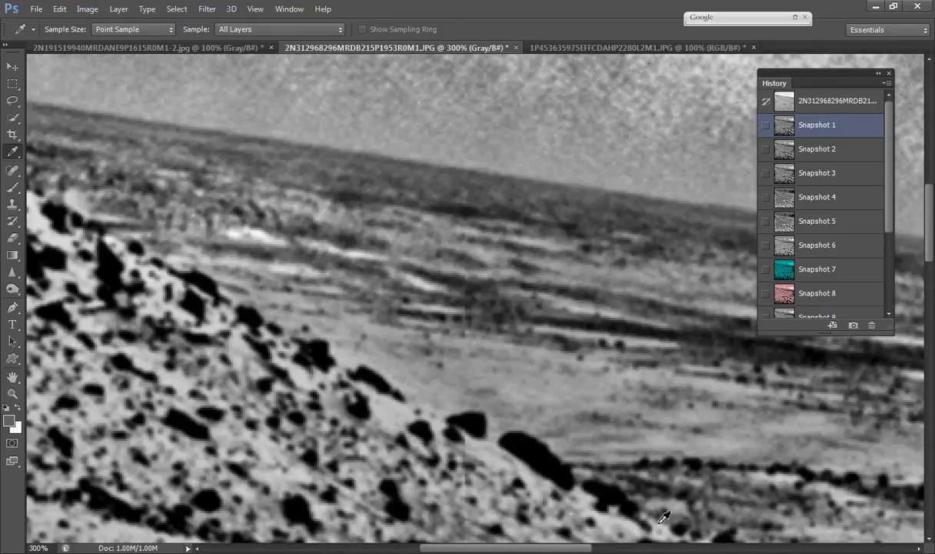
pyautogui.moveTo(544, 547); pyautogui.dragTo(515, 548)
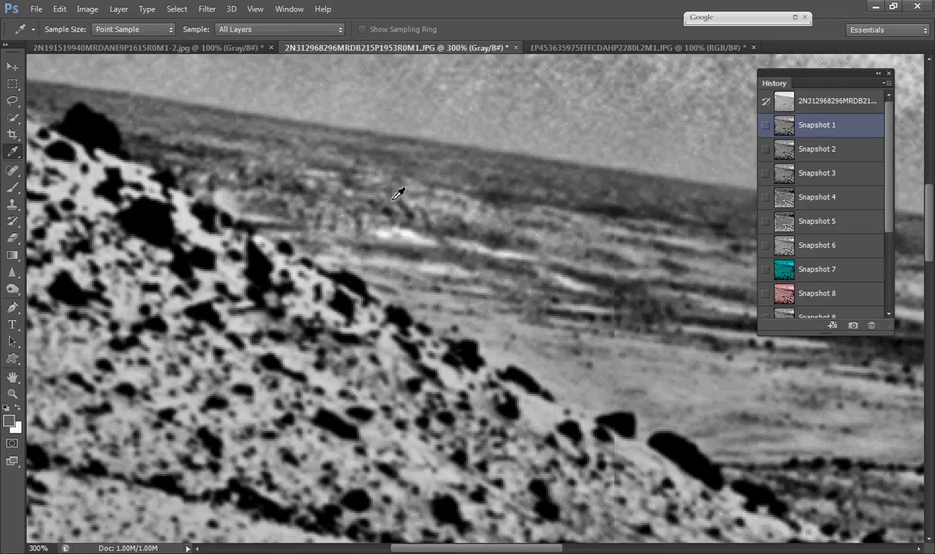
# Compare Snapshots 4, 3, 2 and 1 with the original around the rocky slope, ending on Snapshot 2.
pyautogui.click(829, 199)
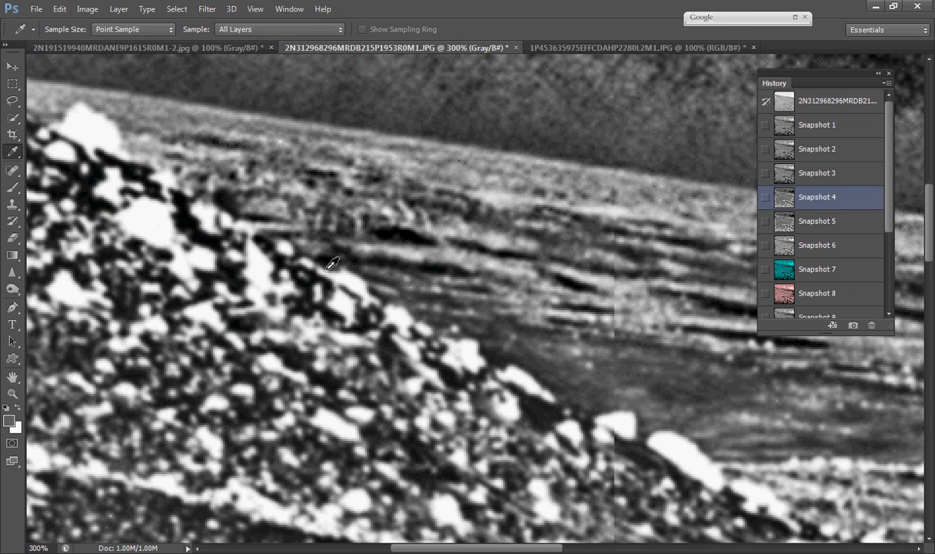
pyautogui.click(868, 180)
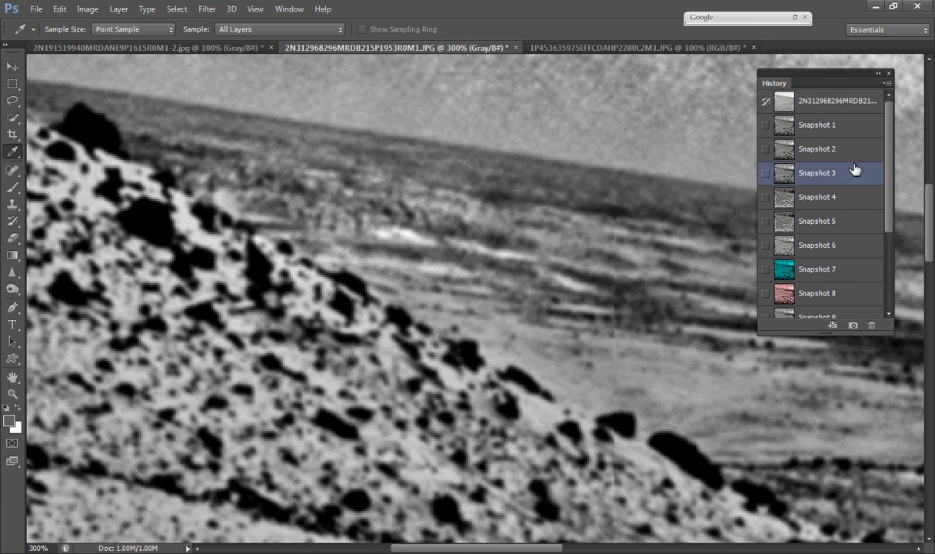
pyautogui.click(852, 146)
pyautogui.click(850, 122)
pyautogui.click(848, 95)
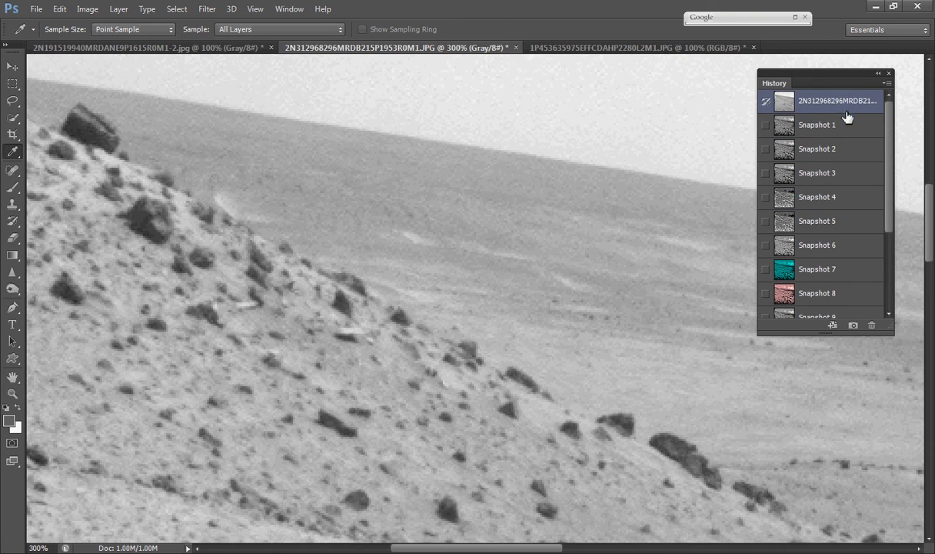
pyautogui.click(805, 125)
pyautogui.click(861, 155)
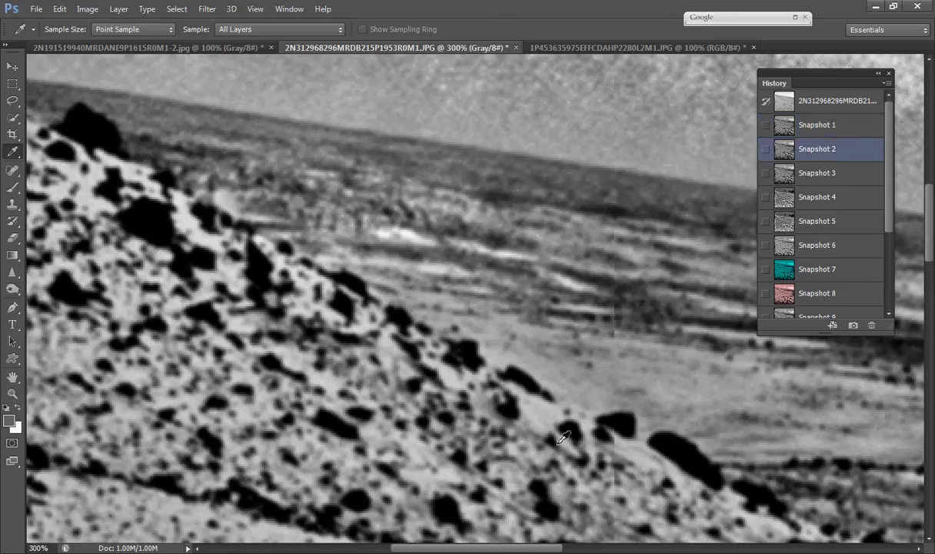
# Examine the distant plain below the horizon in Snapshot 2, and compare it with Snapshots 3, 4, 5 and 6.
pyautogui.scroll(5, 491, 551)
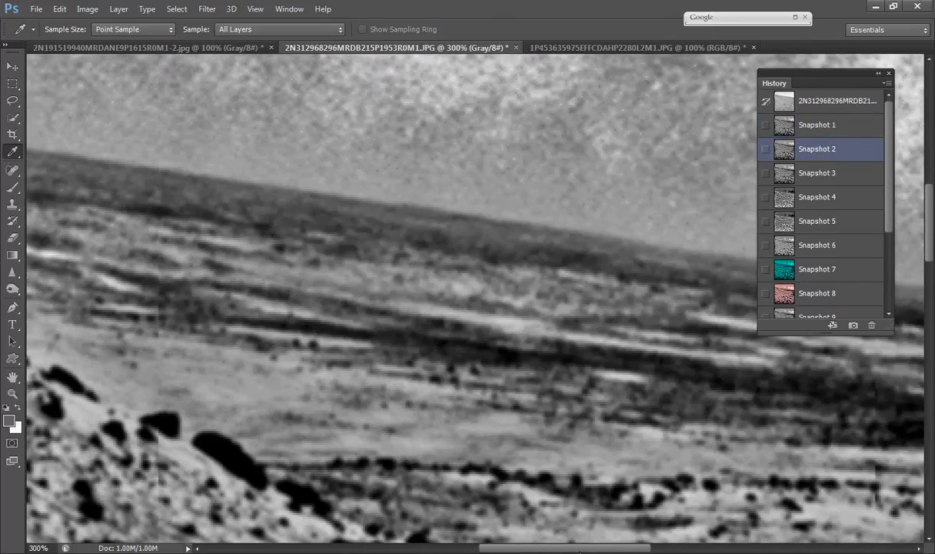
pyautogui.hscroll(3, 492, 550)
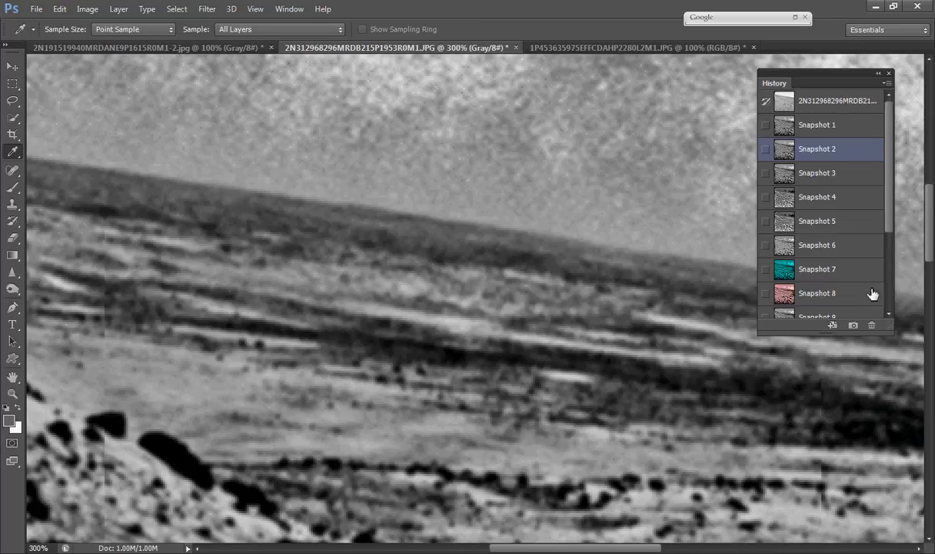
pyautogui.click(812, 165)
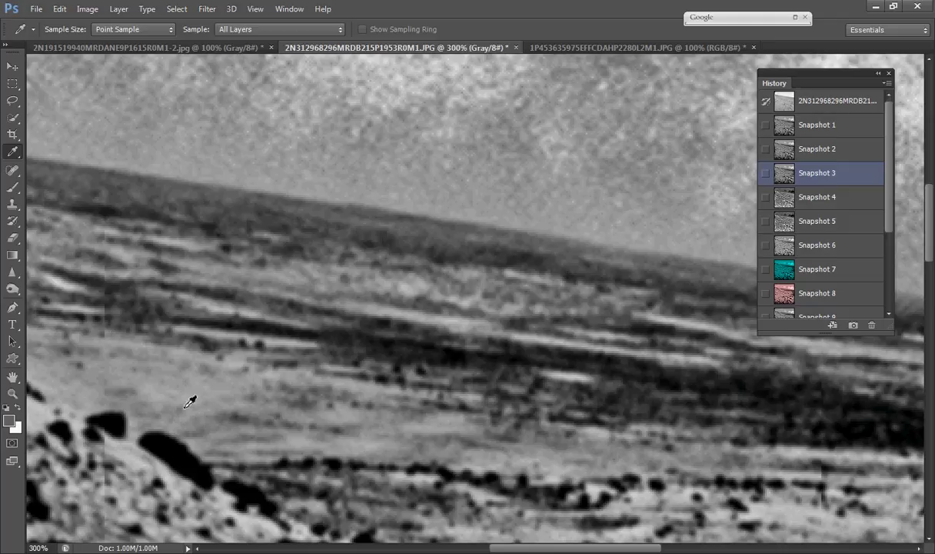
pyautogui.click(804, 199)
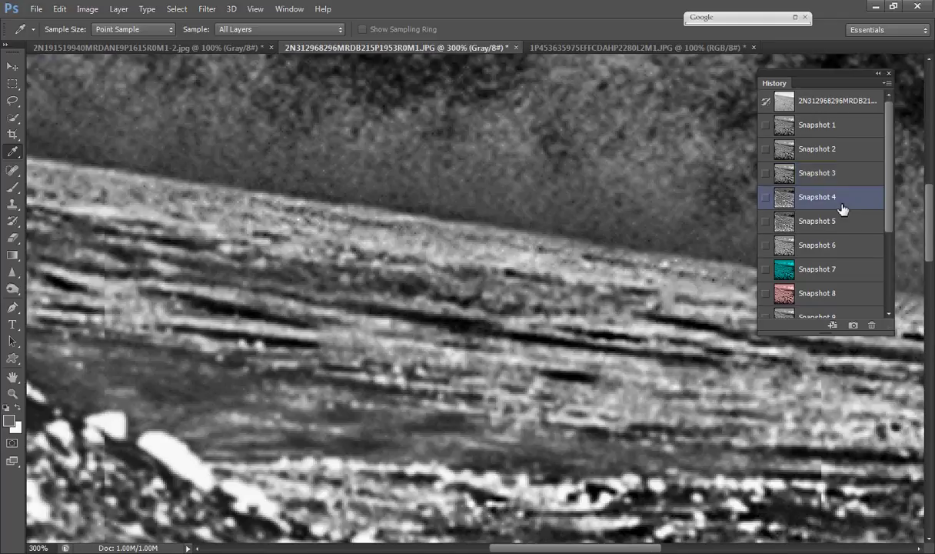
pyautogui.click(819, 223)
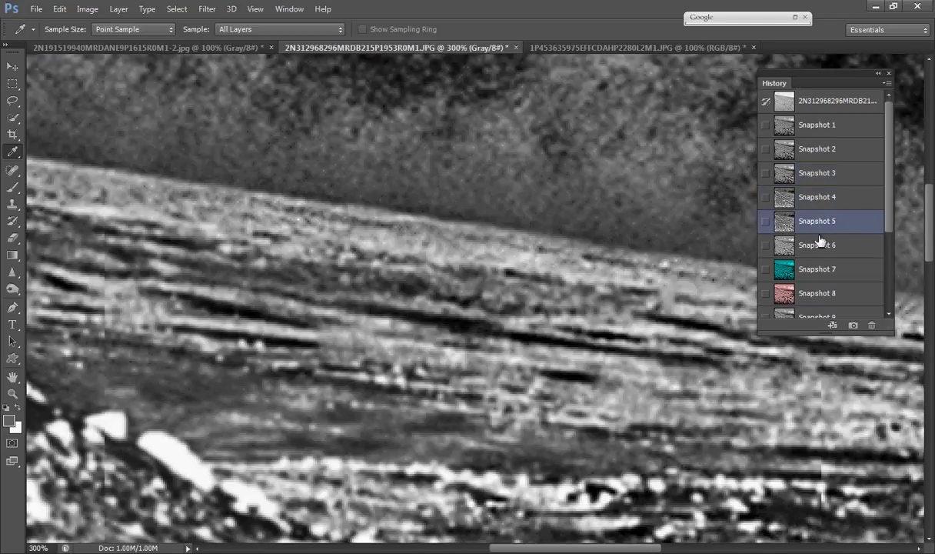
pyautogui.click(820, 243)
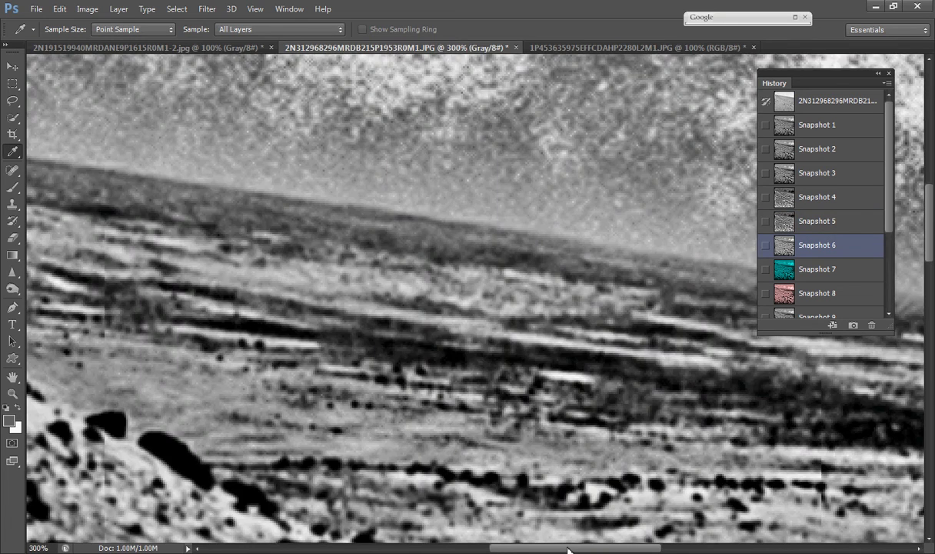
# Compare Snapshots 5, 3, 4 and 2 where the rocky slope meets the distant plain.
pyautogui.moveTo(567, 549); pyautogui.dragTo(536, 549)
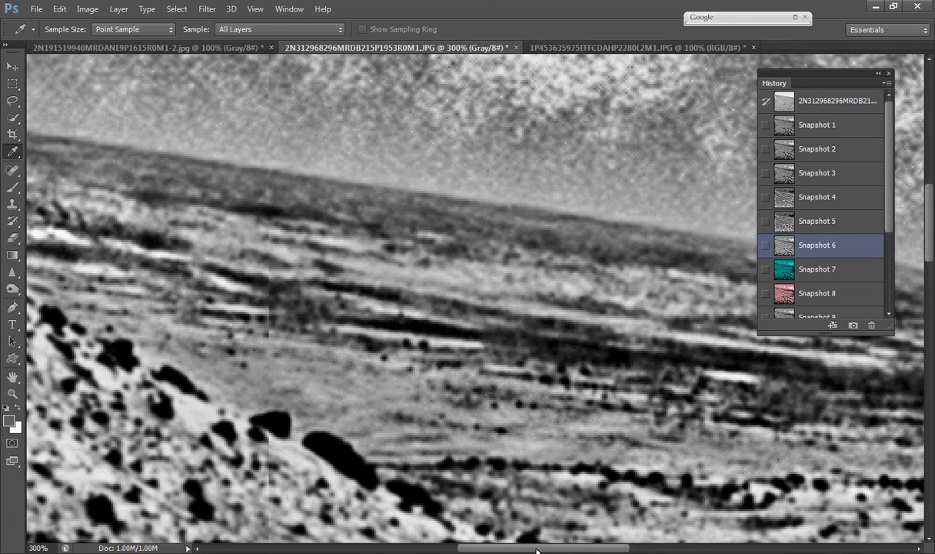
pyautogui.click(844, 223)
pyautogui.click(804, 172)
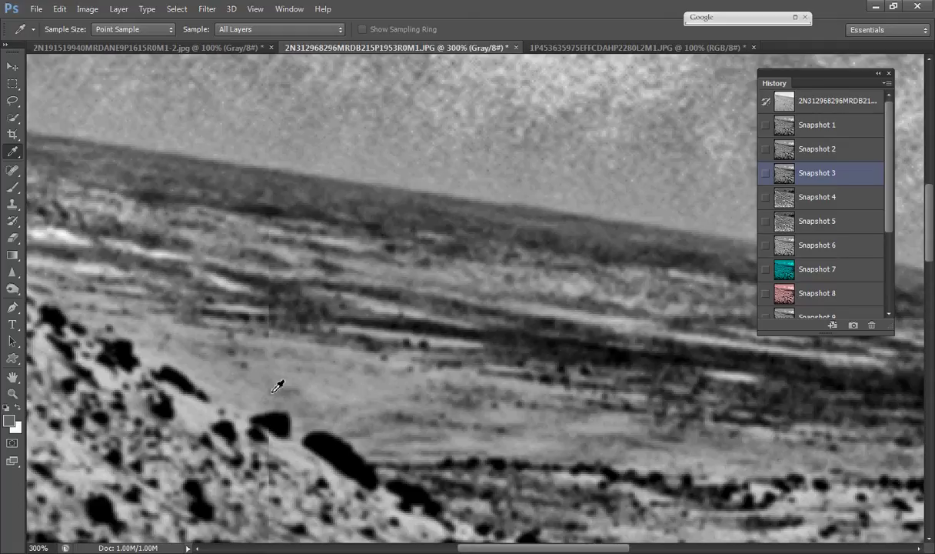
pyautogui.click(805, 202)
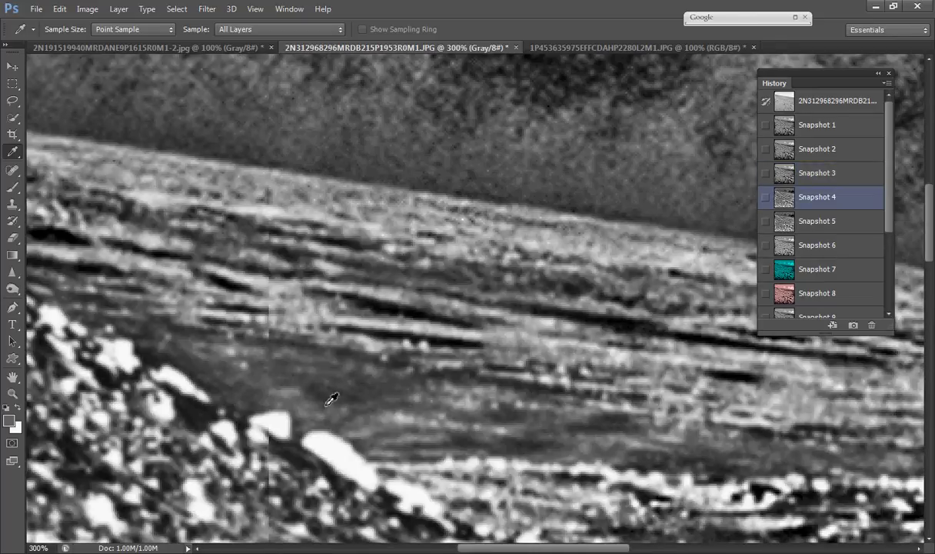
pyautogui.click(844, 149)
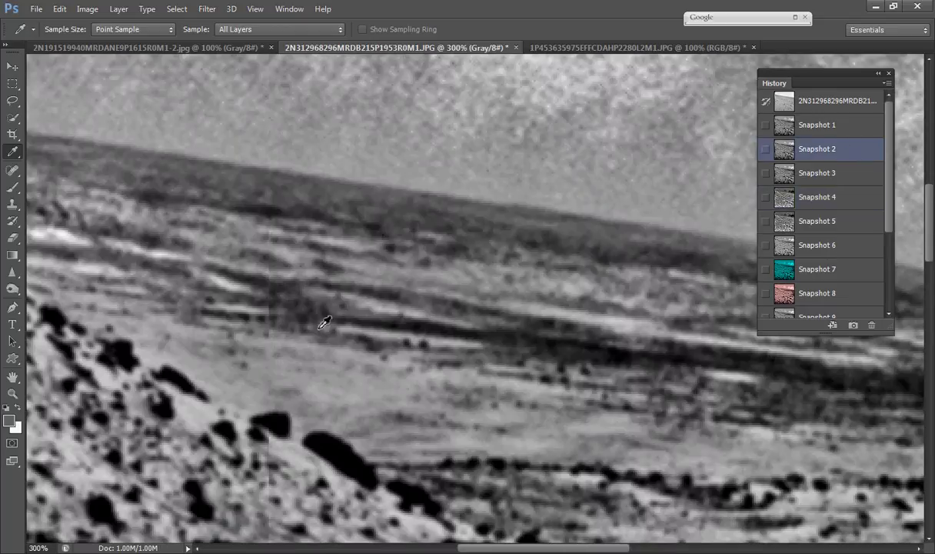
# Show Snapshot 3 and examine the distant plain from the rocky slope toward the dark band below the horizon at 300% magnification.
pyautogui.click(841, 173)
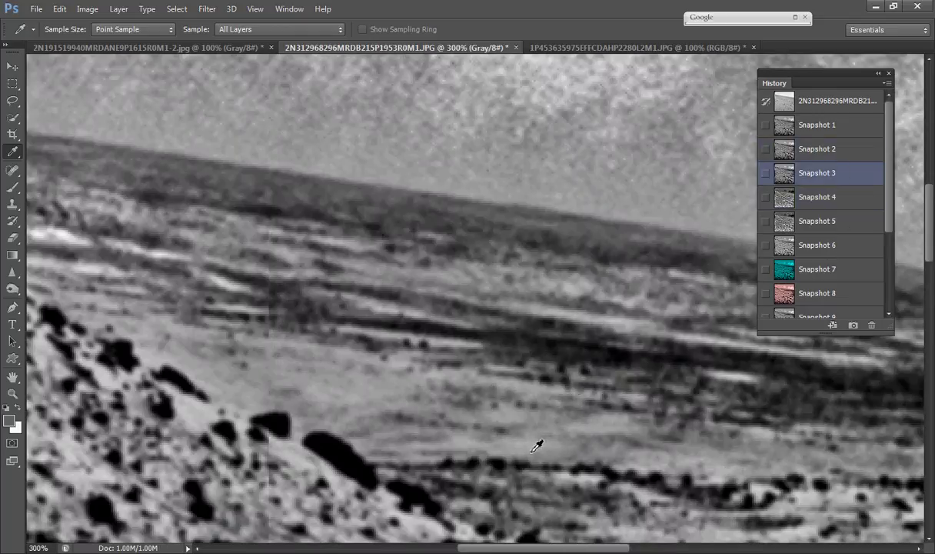
pyautogui.moveTo(483, 549); pyautogui.dragTo(452, 549)
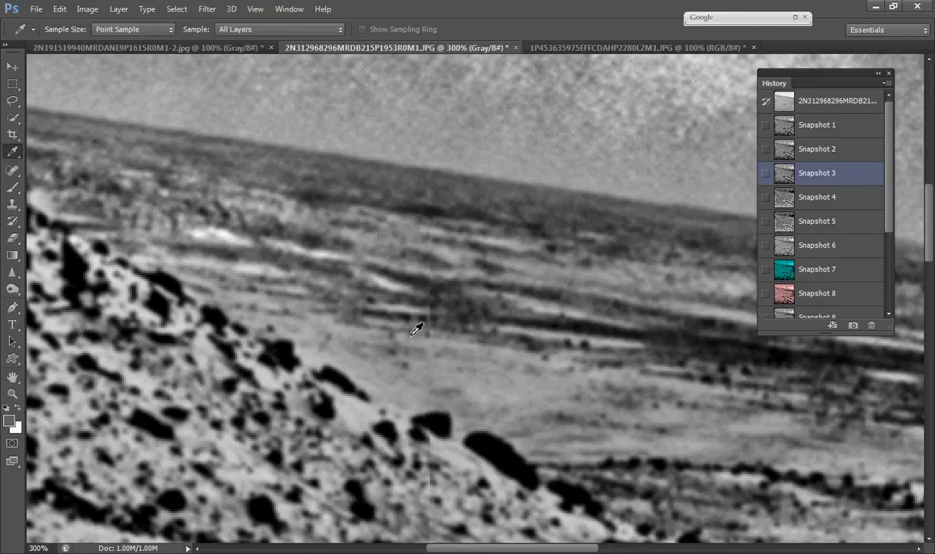
pyautogui.moveTo(493, 551); pyautogui.dragTo(525, 551)
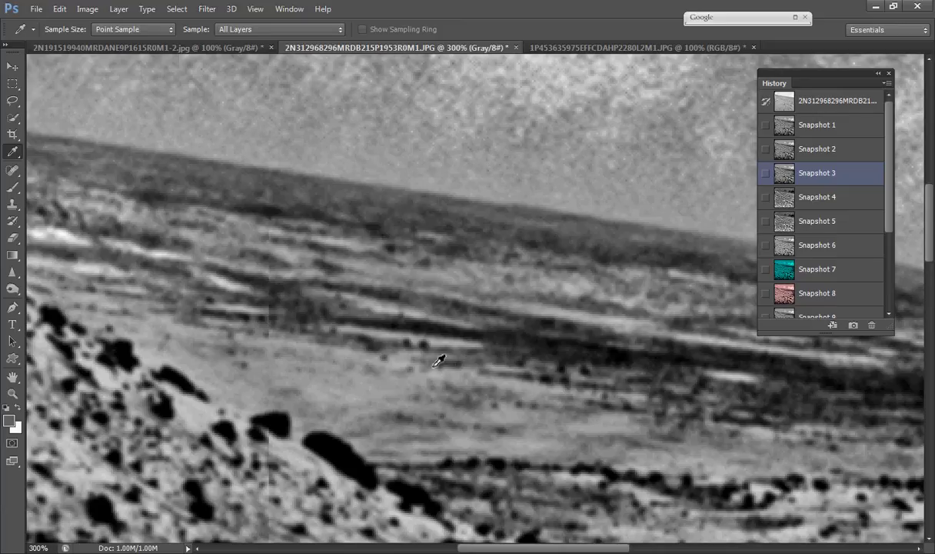
pyautogui.moveTo(530, 548); pyautogui.dragTo(544, 548)
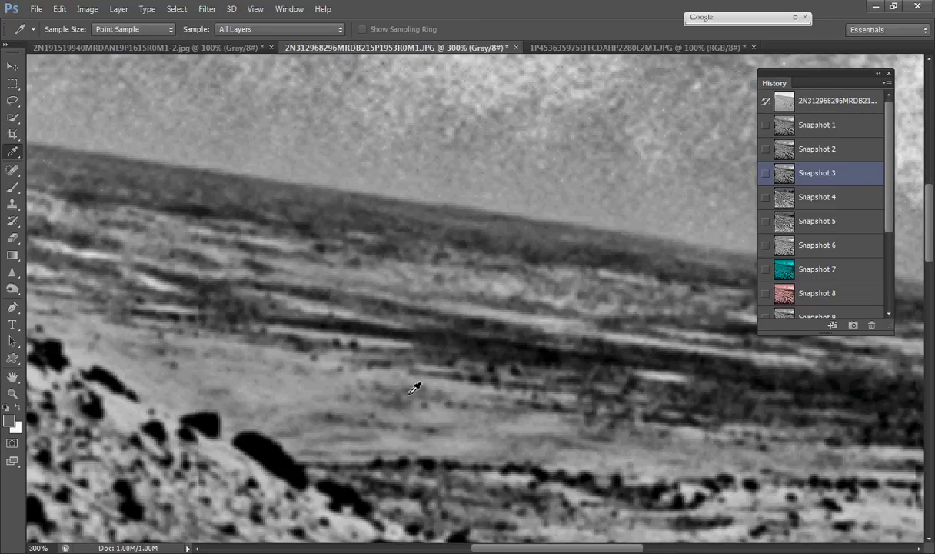
pyautogui.moveTo(493, 551); pyautogui.dragTo(525, 552)
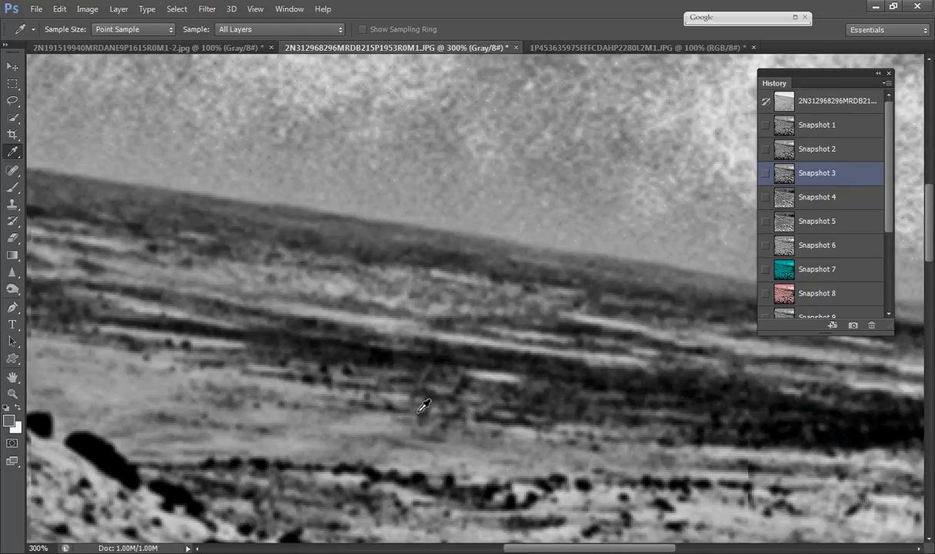
# Compare Snapshots 4, 3, 6 and 7 over the distant plain, ending on the cyan-tinted Snapshot 7.
pyautogui.click(786, 193)
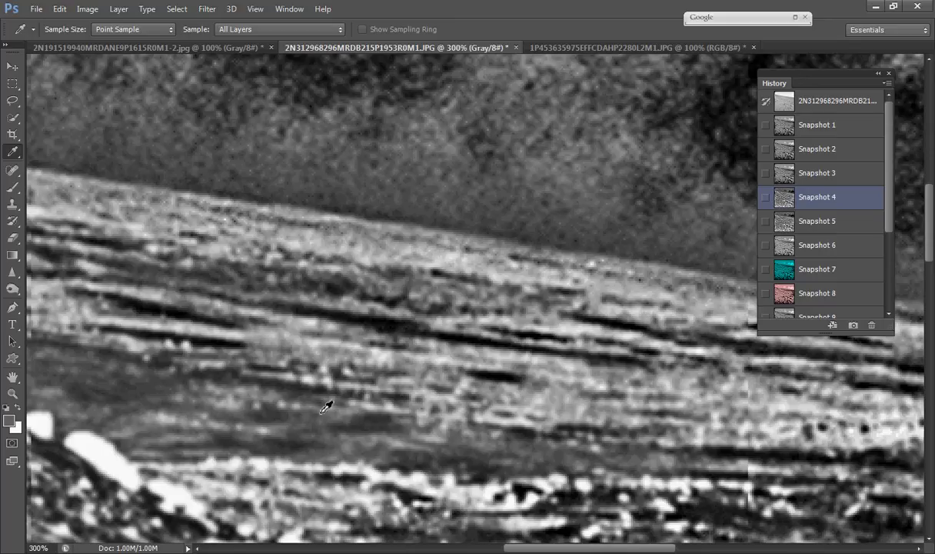
pyautogui.click(835, 184)
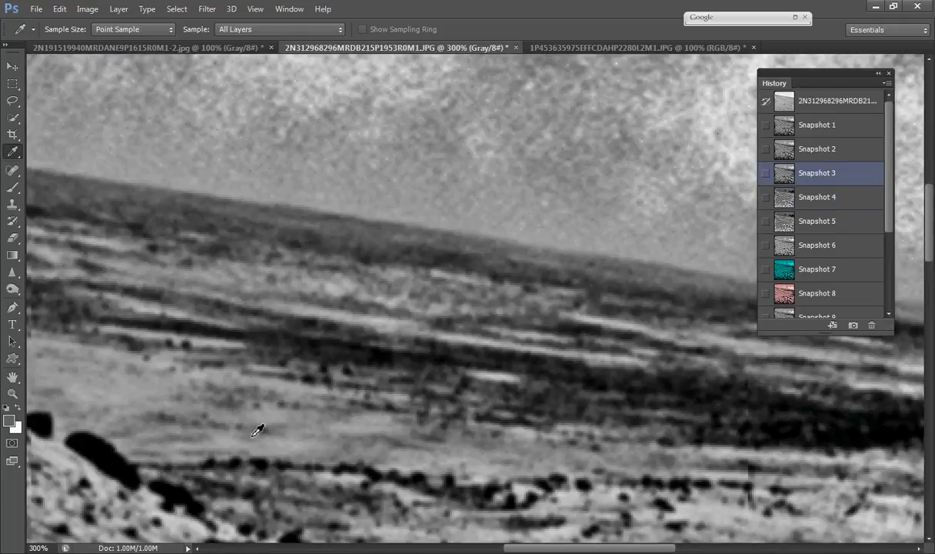
pyautogui.click(800, 245)
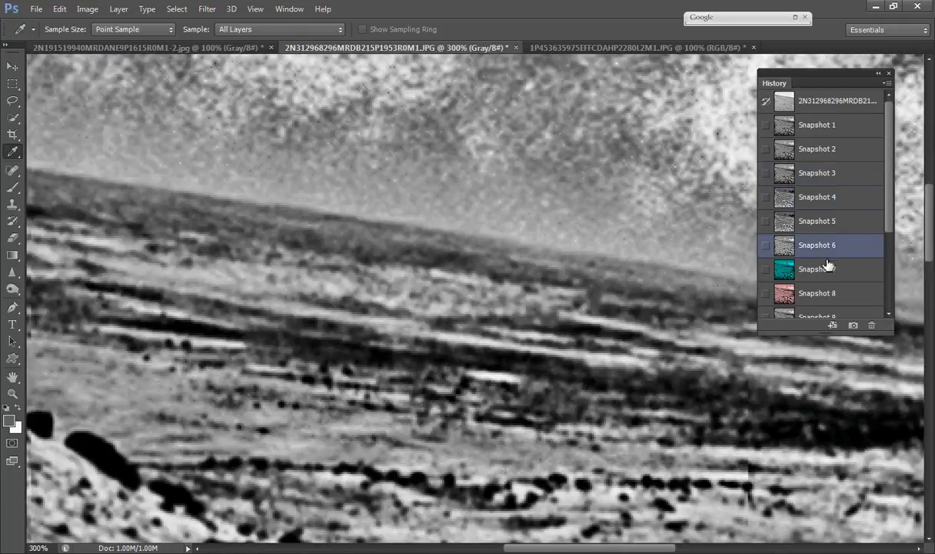
pyautogui.click(820, 268)
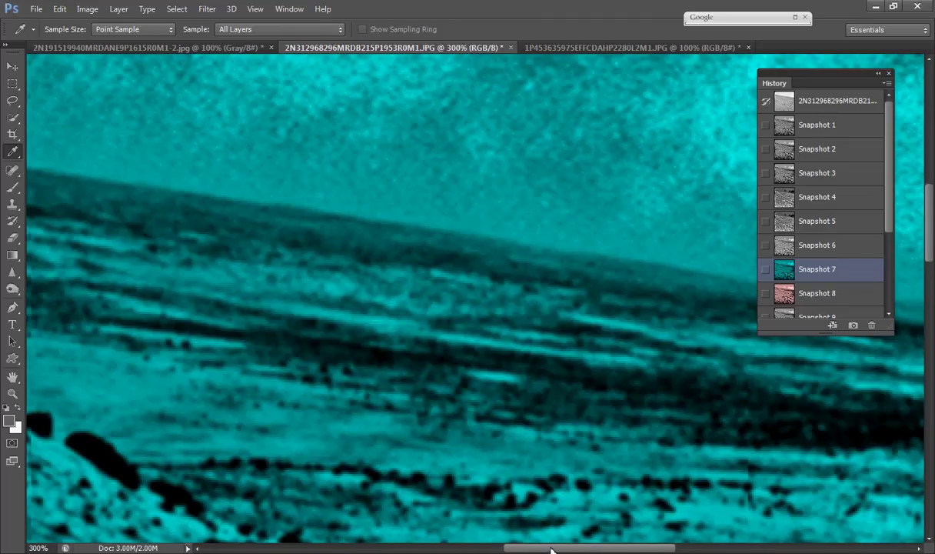
# Examine the bright patch and the plain beyond the rocky slope in Snapshot 7, ending at 200% magnification.
pyautogui.moveTo(550, 551); pyautogui.dragTo(533, 551)
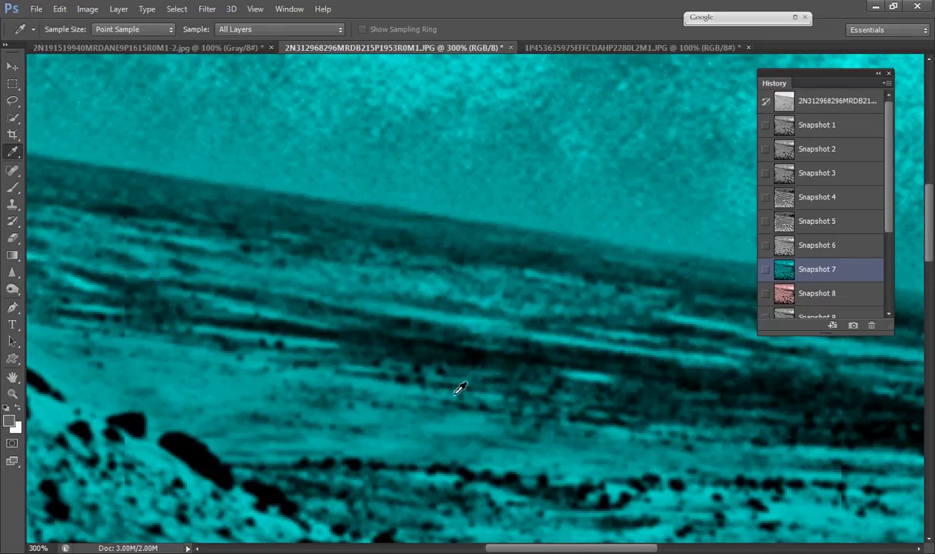
pyautogui.moveTo(531, 549); pyautogui.dragTo(460, 548)
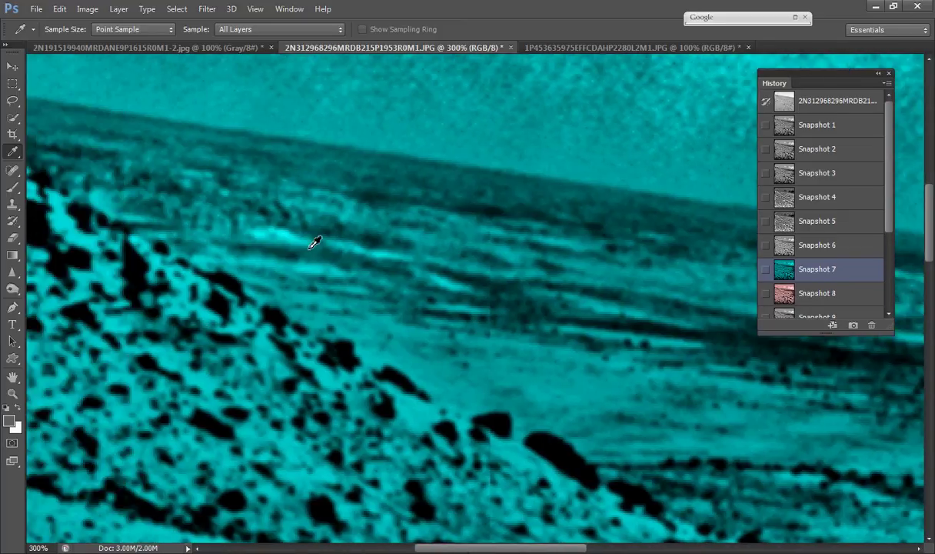
pyautogui.scroll(1, 317, 244)
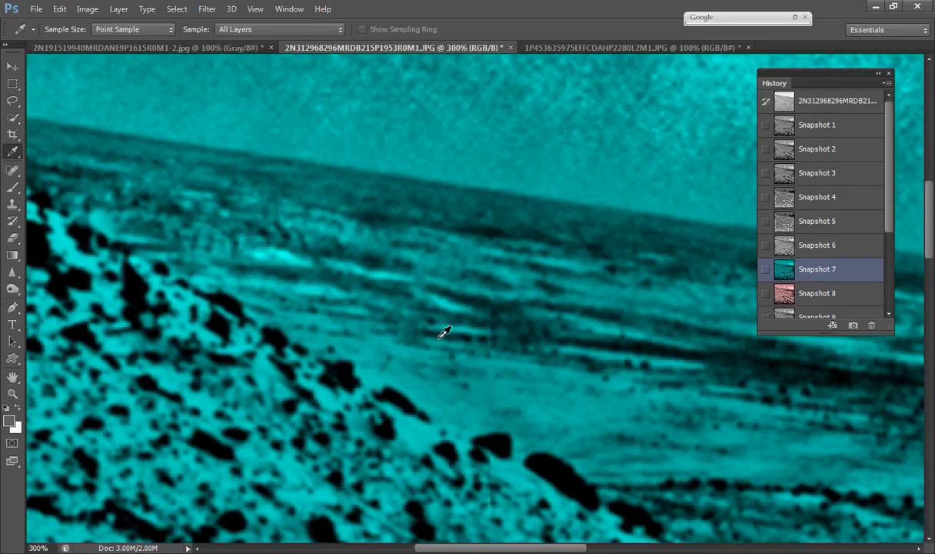
pyautogui.moveTo(485, 550); pyautogui.dragTo(518, 551)
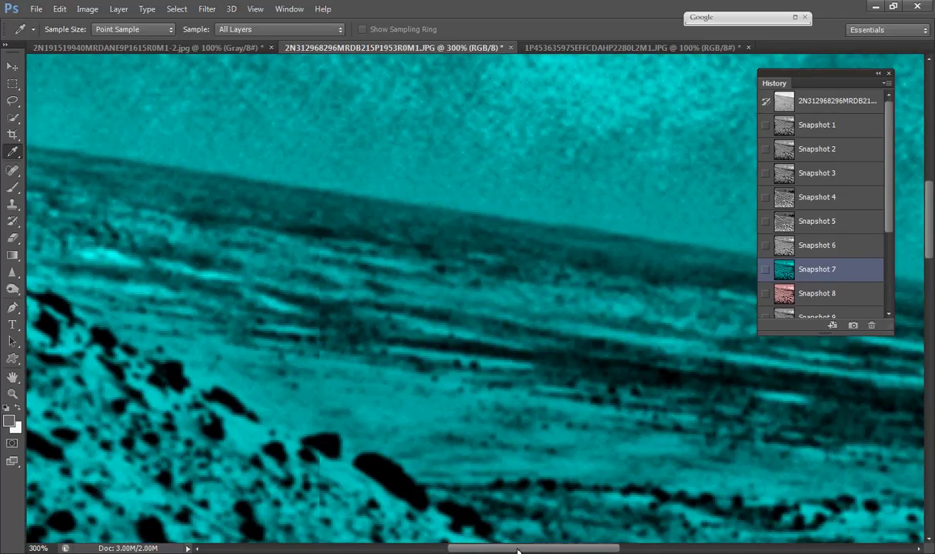
pyautogui.hotkey('ctrl', '-')
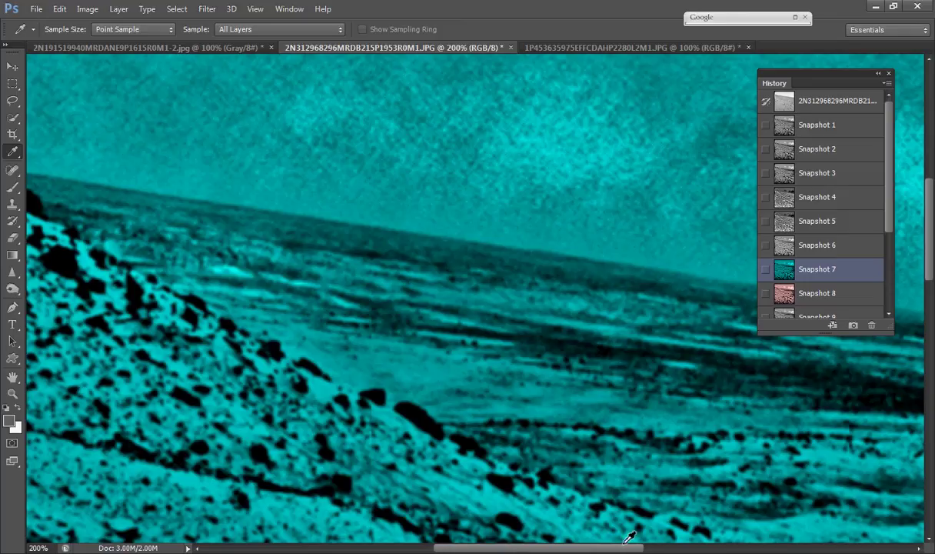
# Show the pink-tinted Snapshot 8 and examine the plain below the horizon at 200% and 300% magnification.
pyautogui.click(827, 292)
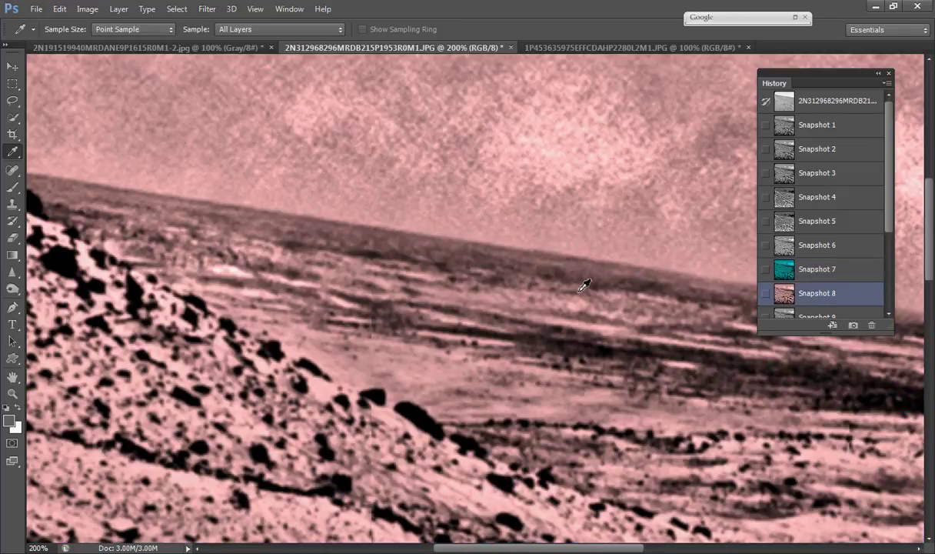
pyautogui.moveTo(494, 549); pyautogui.dragTo(529, 550)
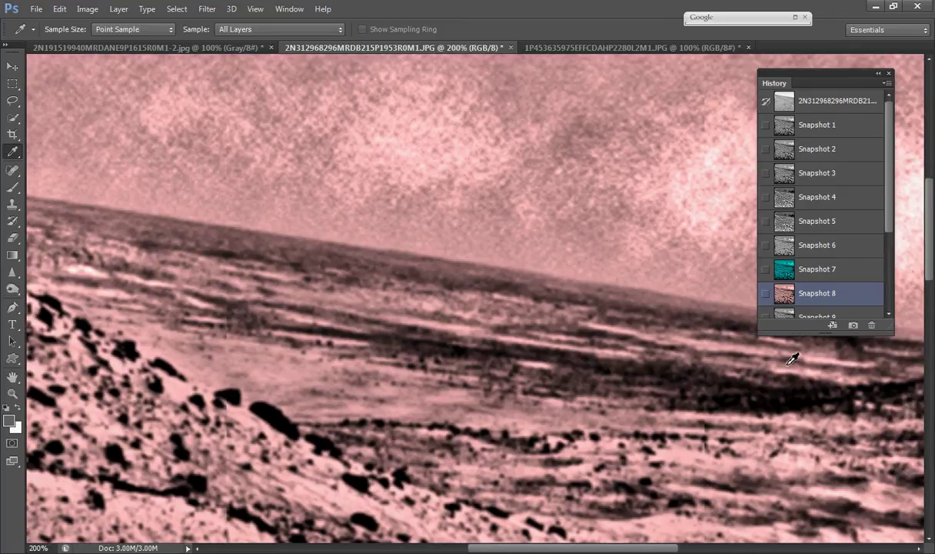
pyautogui.moveTo(666, 548); pyautogui.dragTo(710, 548)
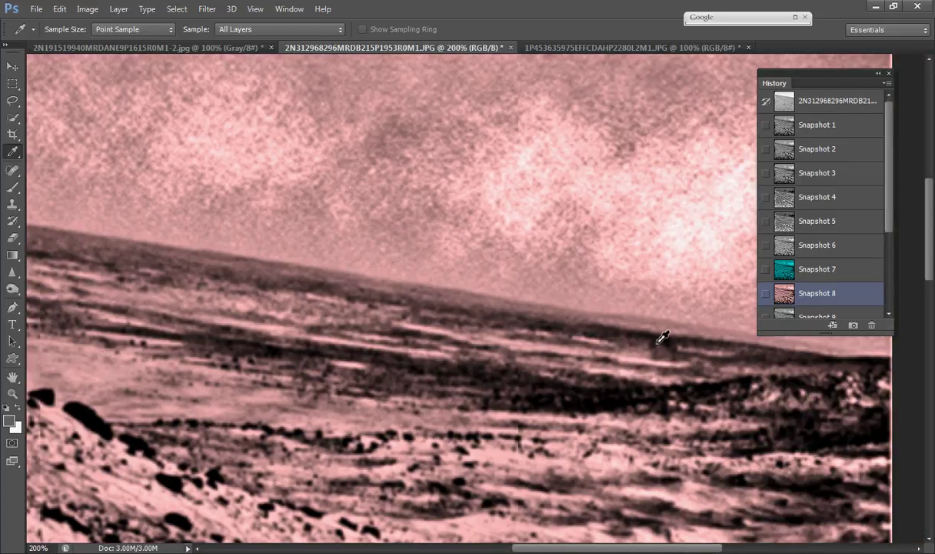
pyautogui.scroll(1, 658, 359)
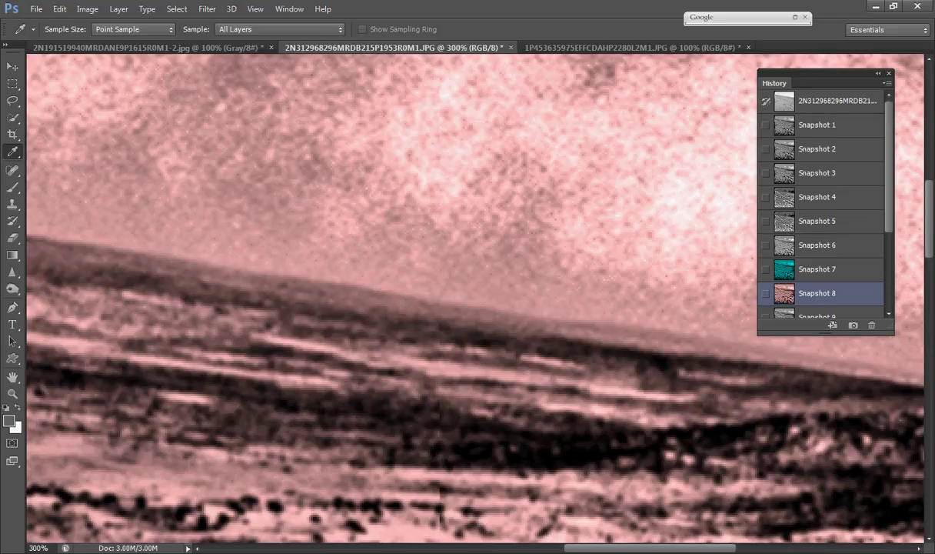
pyautogui.hscroll(-10, 573, 536)
pyautogui.scroll(-2, 573, 536)
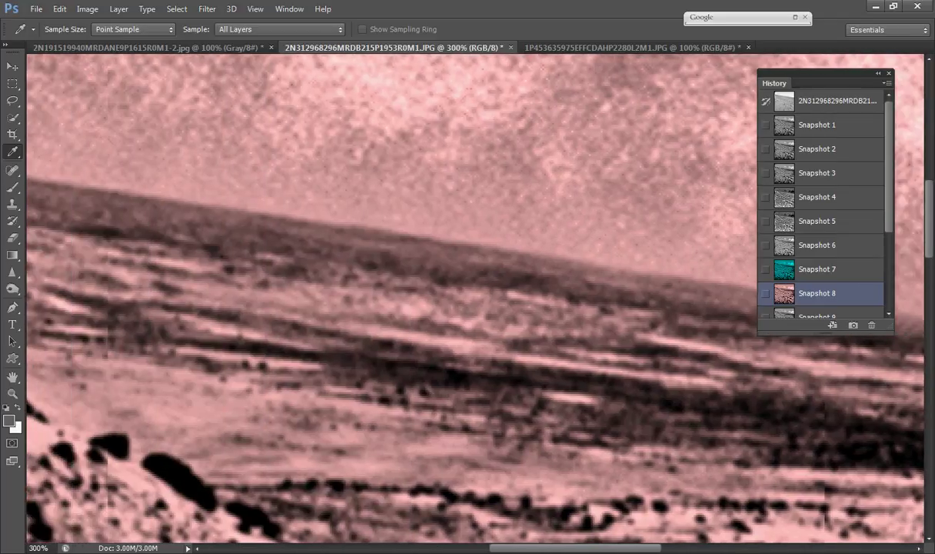
pyautogui.scroll(-1, 518, 484)
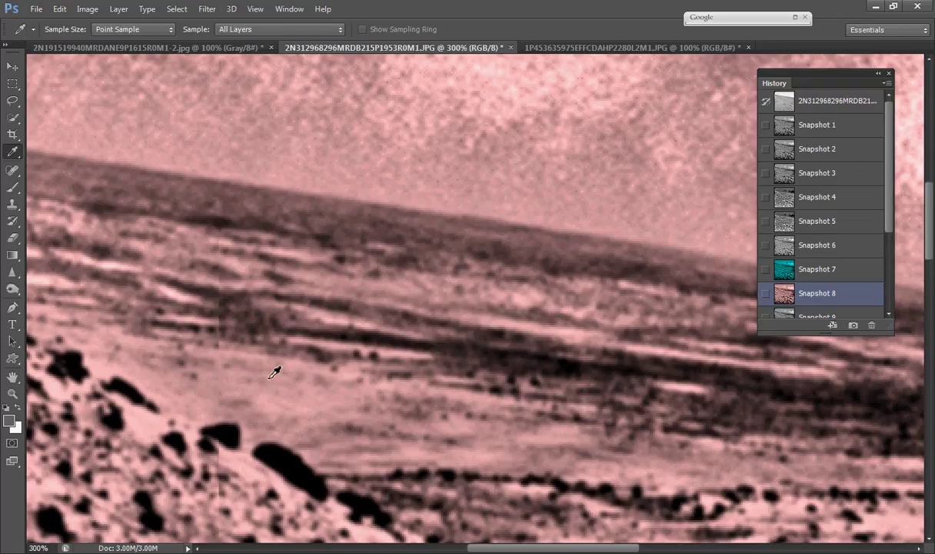
# Compare Snapshots 9, 11, 10 and 7 where the rocky slope meets the plain, ending on Snapshot 7 at 200% magnification.
pyautogui.click(844, 314)
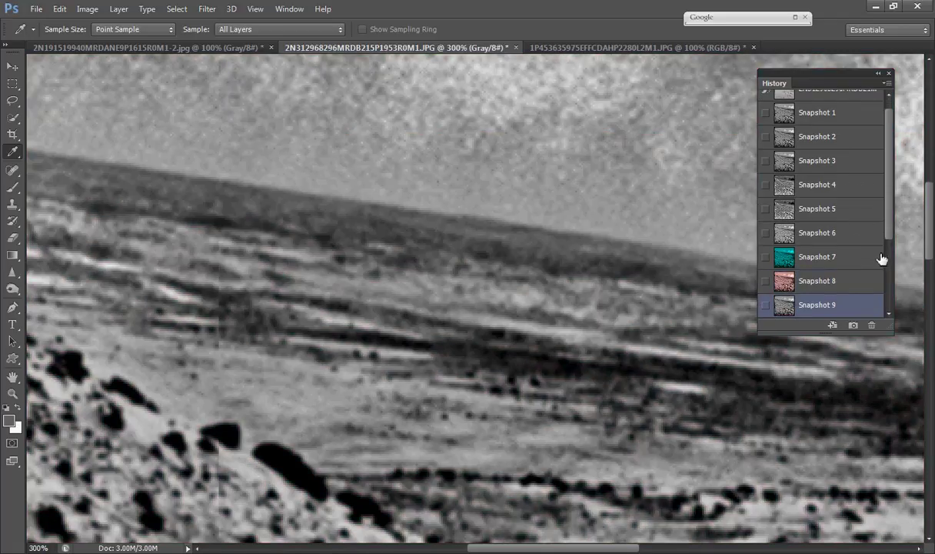
pyautogui.moveTo(890, 223); pyautogui.dragTo(889, 319)
pyautogui.click(846, 246)
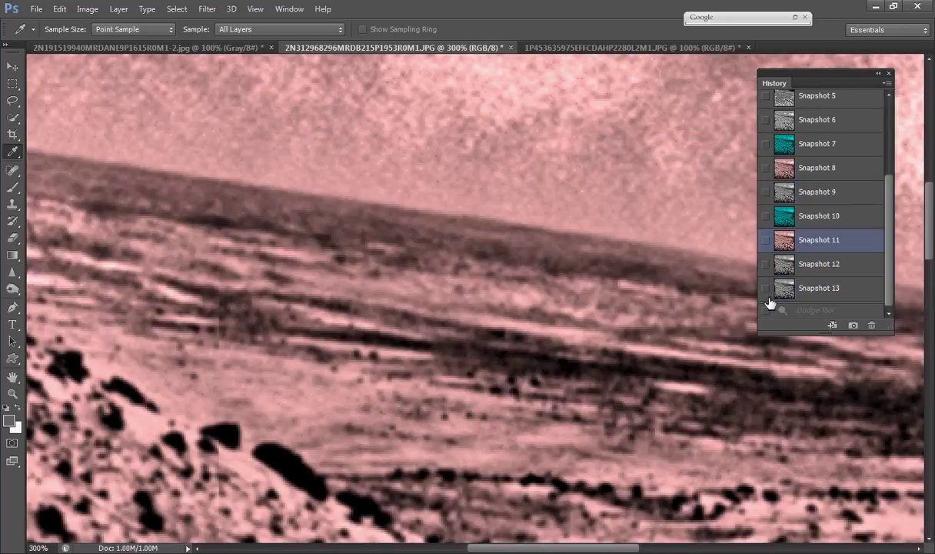
pyautogui.click(834, 223)
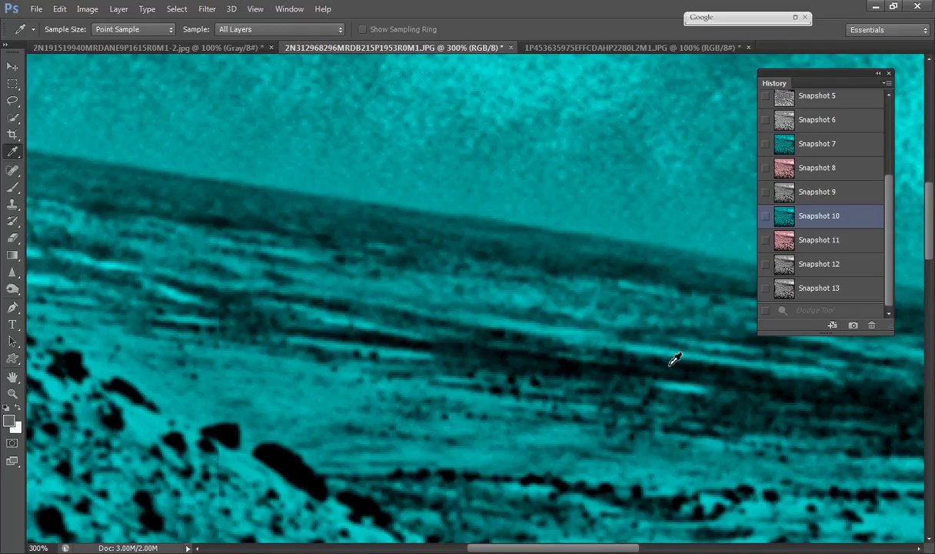
pyautogui.hotkey('ctrl', '-')
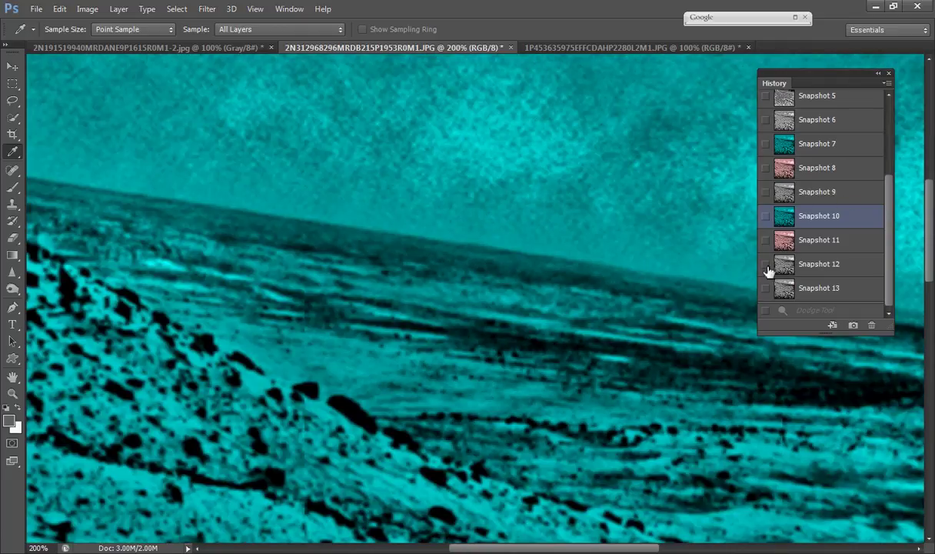
pyautogui.click(851, 146)
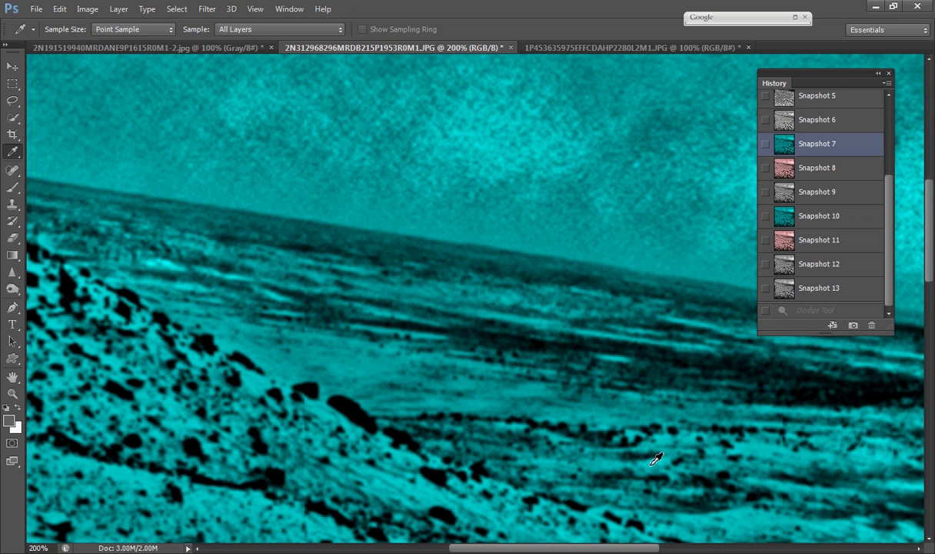
# Examine Snapshot 7 from the sky to the rocky foreground at 100%, and inspect the slope and distant plain at up to 300% magnification.
pyautogui.scroll(-3, 656, 459)
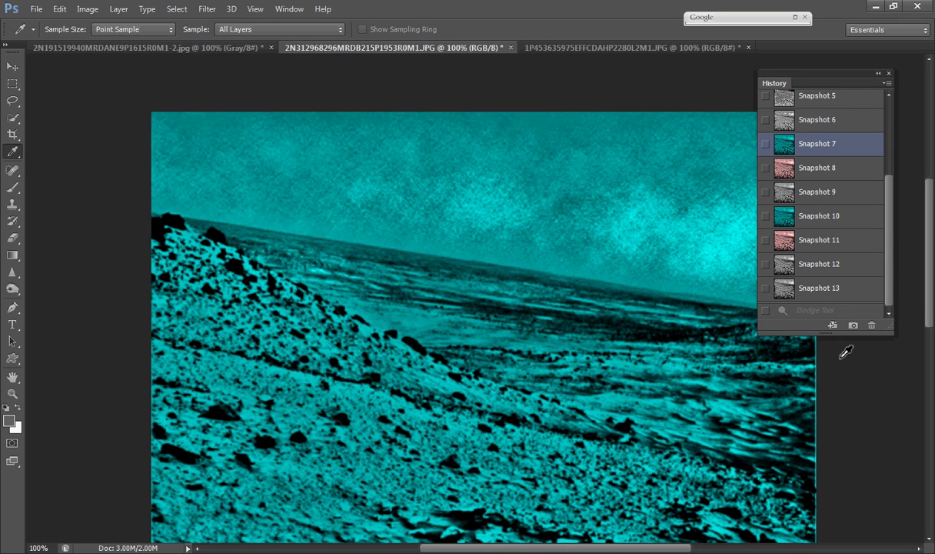
pyautogui.moveTo(930, 305); pyautogui.dragTo(925, 401)
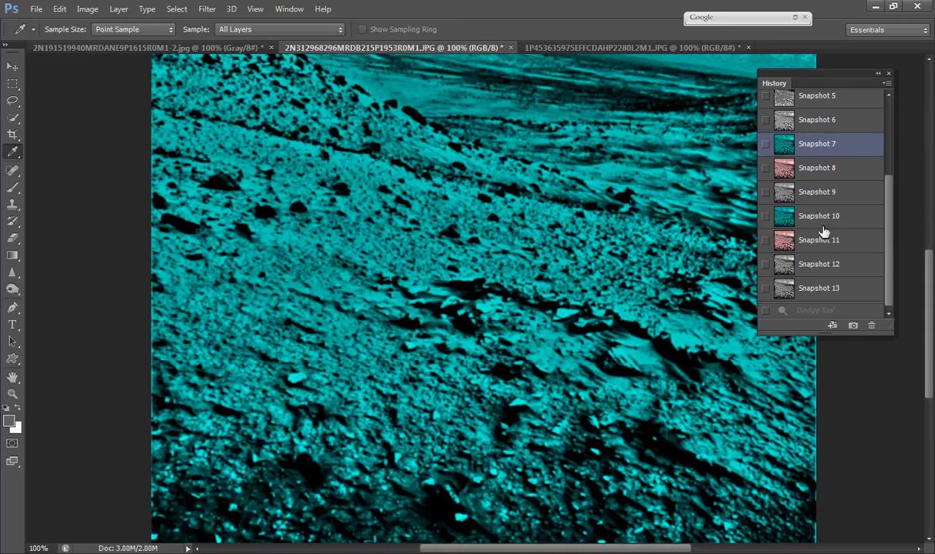
pyautogui.scroll(2, 929, 317)
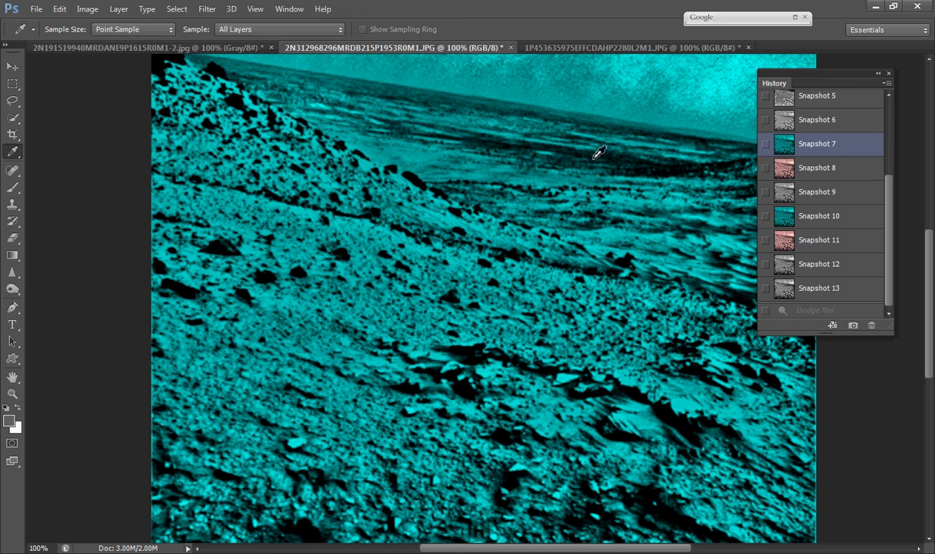
pyautogui.hotkey('ctrl', '+')
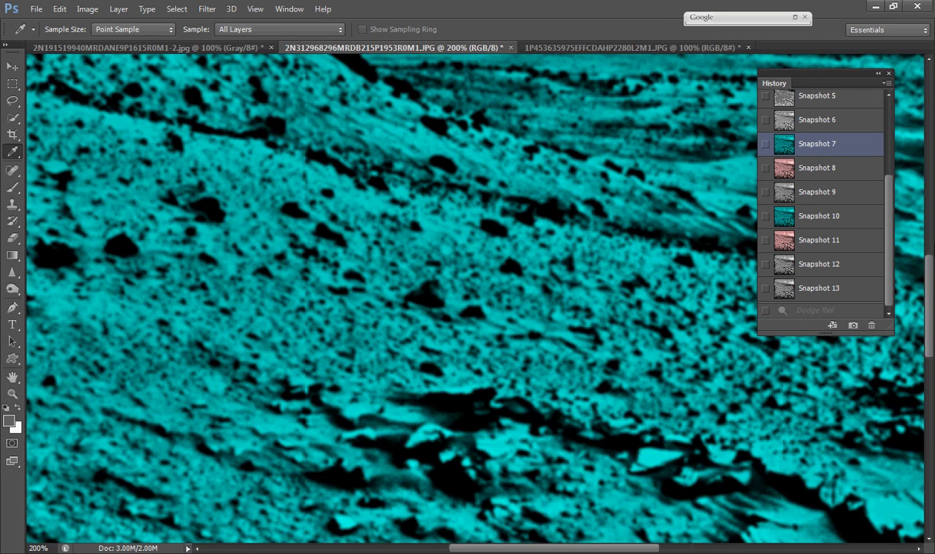
pyautogui.hotkey('ctrl', '+')
pyautogui.scroll(5, 931, 299)
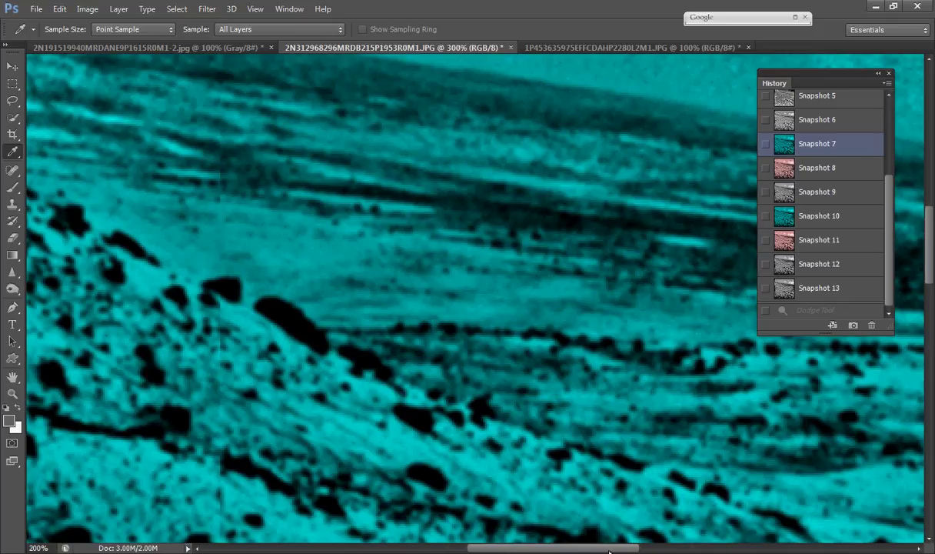
pyautogui.hotkey('ctrl', '-')
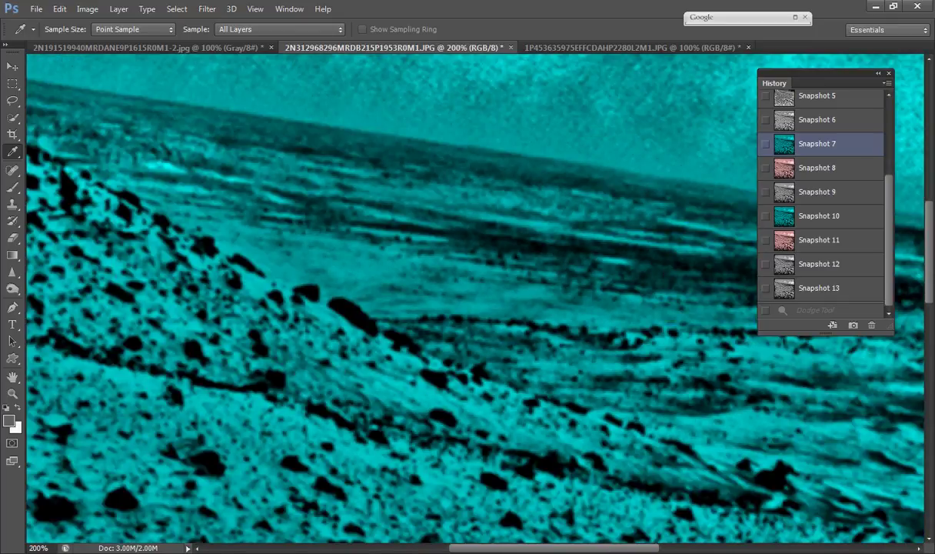
# Move the History panel clear of the distant plain and inspect the rocky slope's edge and bright patch in Snapshot 7 at 300% magnification.
pyautogui.moveTo(814, 83); pyautogui.dragTo(845, 63)
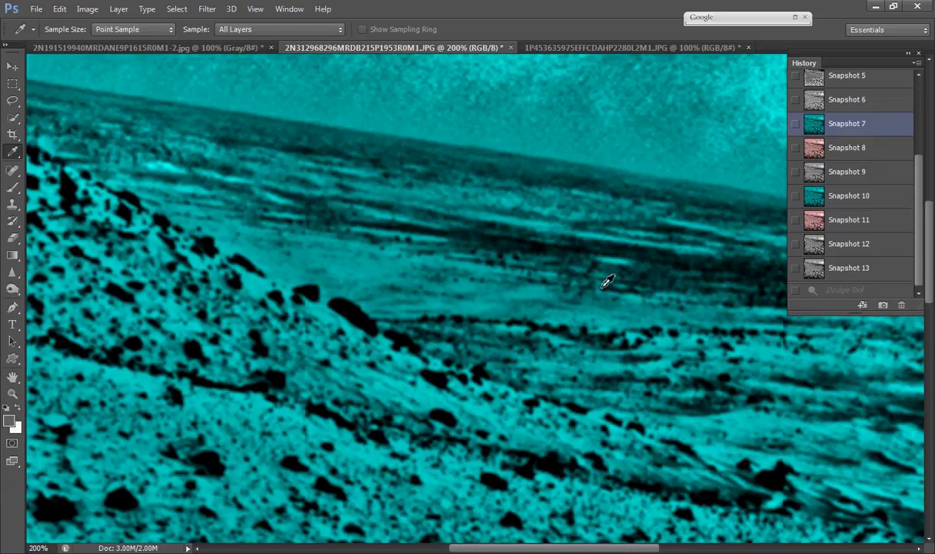
pyautogui.scroll(1, 607, 282)
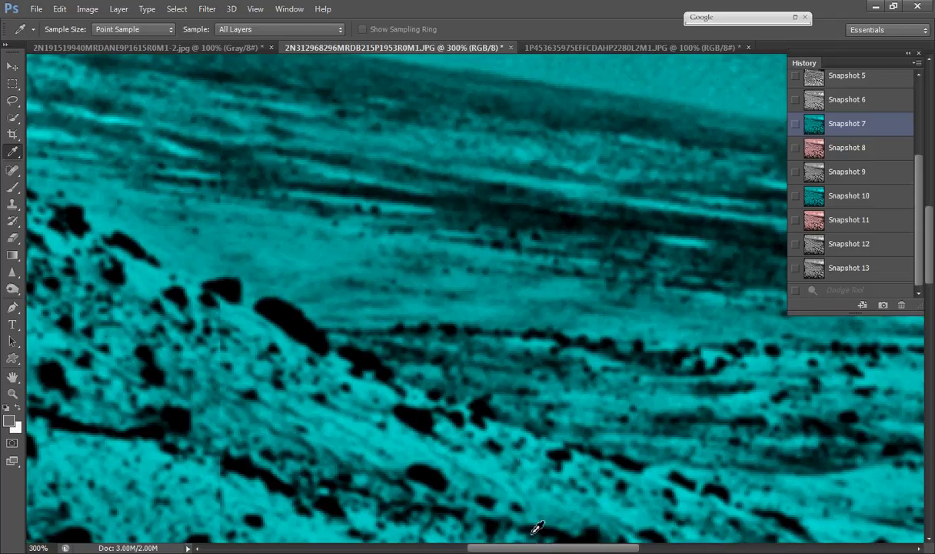
pyautogui.hscroll(-10, 512, 500)
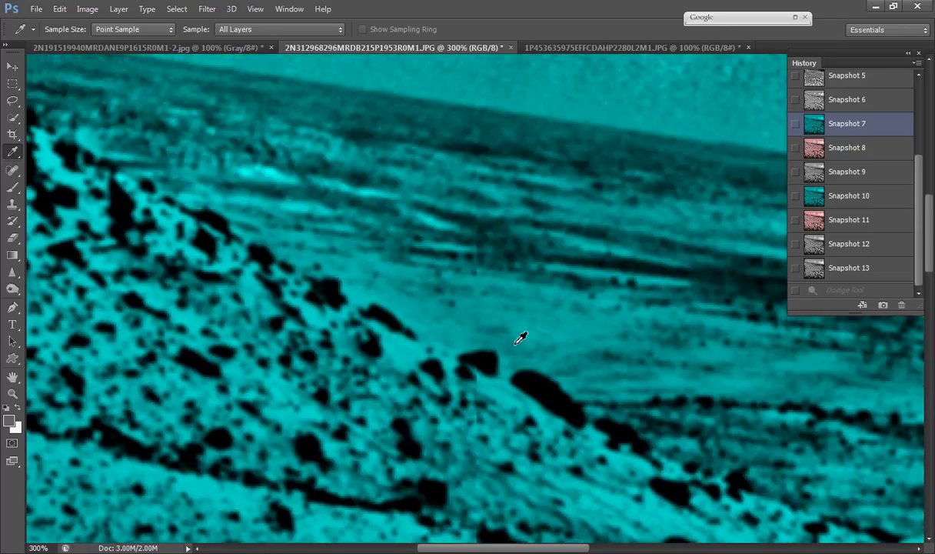
pyautogui.scroll(3, 520, 339)
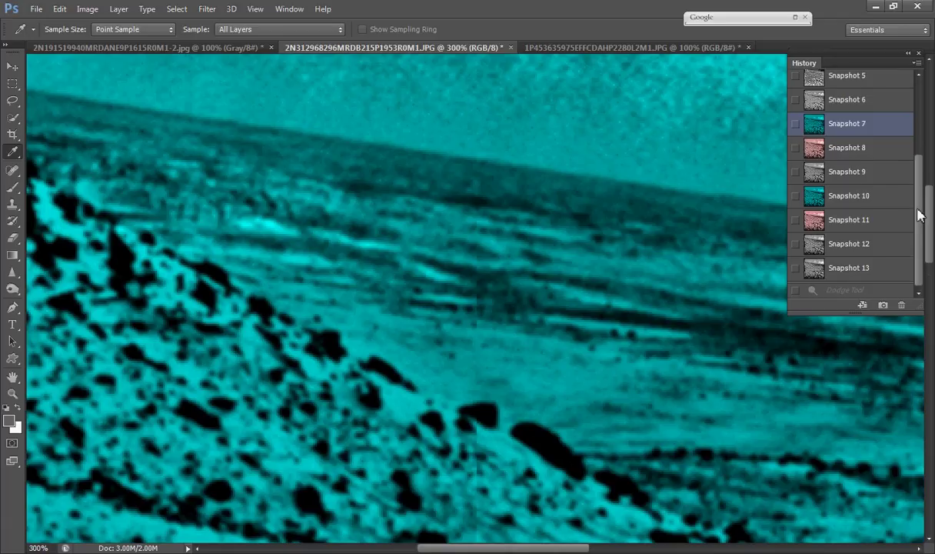
# Compare the original image with Snapshots 1 and 2 around the slope and distant plain at 300% magnification, ending on the original.
pyautogui.moveTo(920, 215); pyautogui.dragTo(873, 103)
pyautogui.click(869, 84)
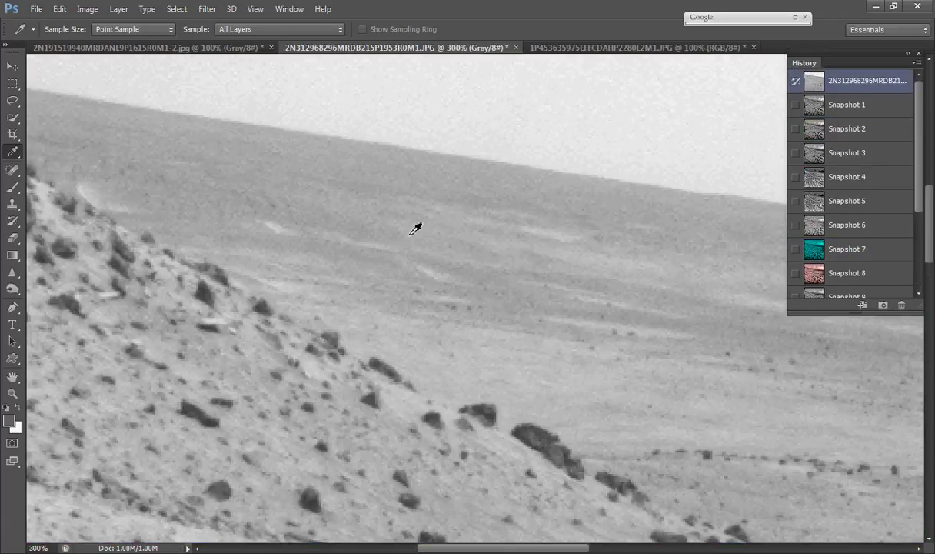
pyautogui.click(843, 106)
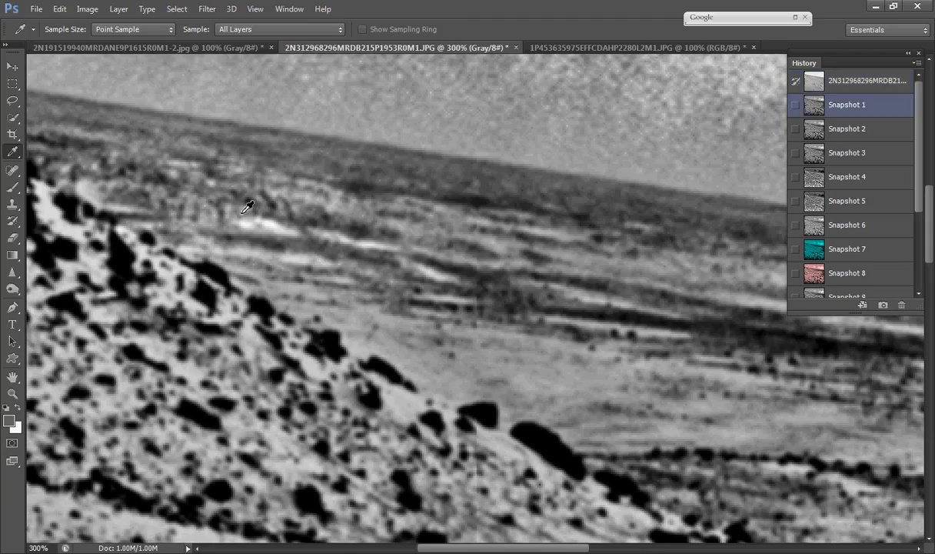
pyautogui.click(865, 136)
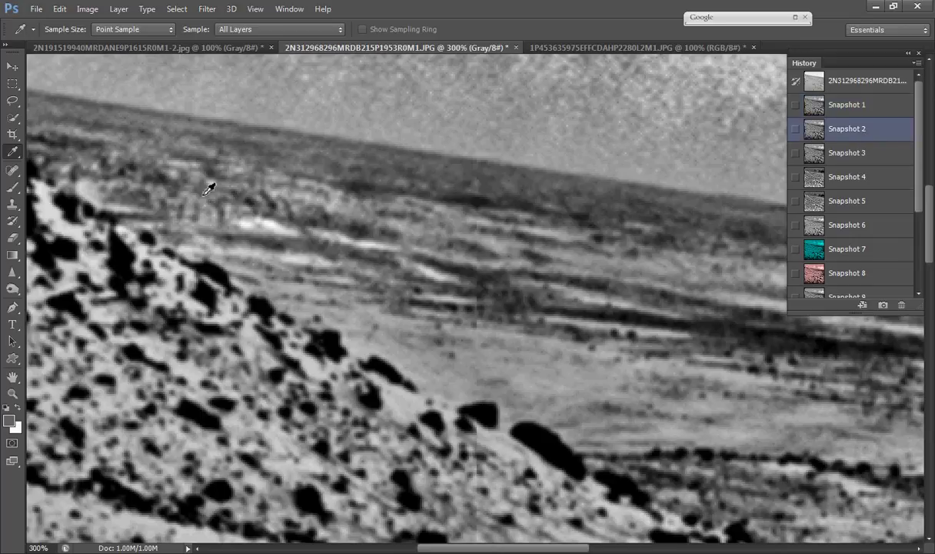
pyautogui.click(809, 86)
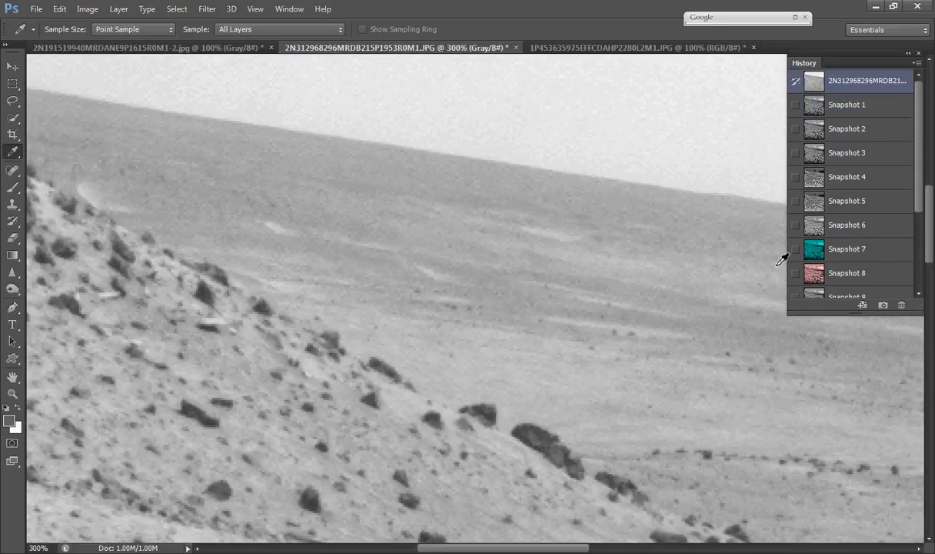
# Show Snapshot 2 at 200% magnification and inspect the dark bands across the plain and the adjoining rocky slope.
pyautogui.hotkey('ctrl', '-')
pyautogui.moveTo(576, 550); pyautogui.dragTo(655, 549)
pyautogui.click(879, 130)
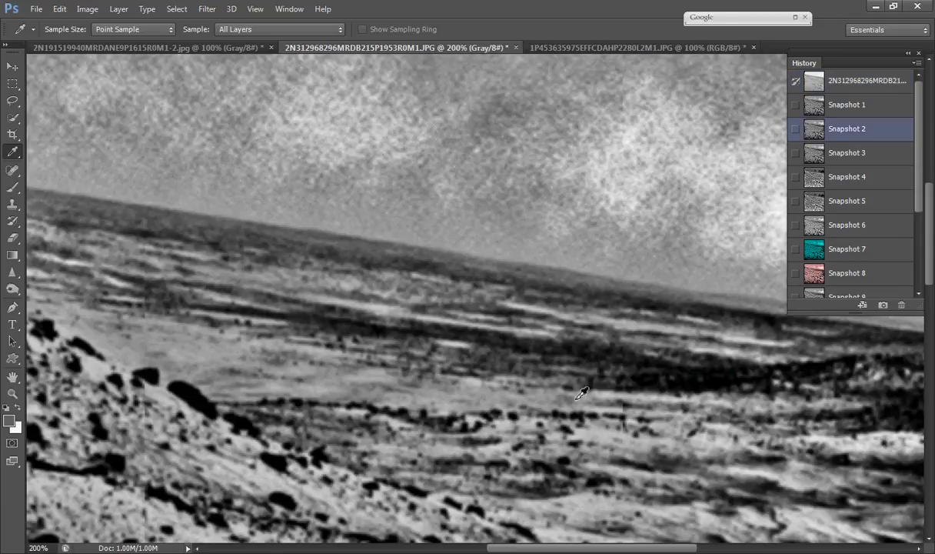
pyautogui.moveTo(567, 549); pyautogui.dragTo(521, 549)
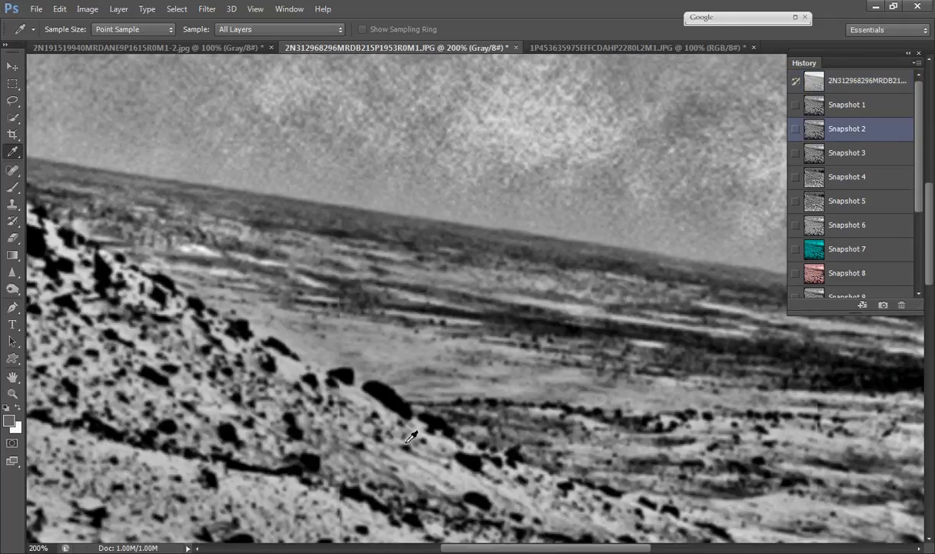
# Compare Snapshots 3, 4, 7, 5 and 6 of the slope and plain at 200% magnification, ending on Snapshot 2.
pyautogui.click(843, 153)
pyautogui.click(873, 180)
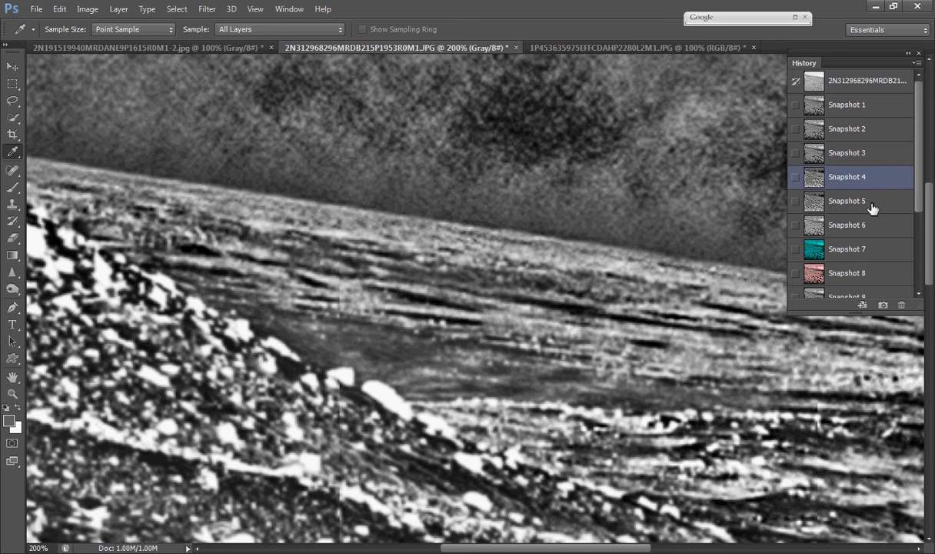
pyautogui.click(877, 254)
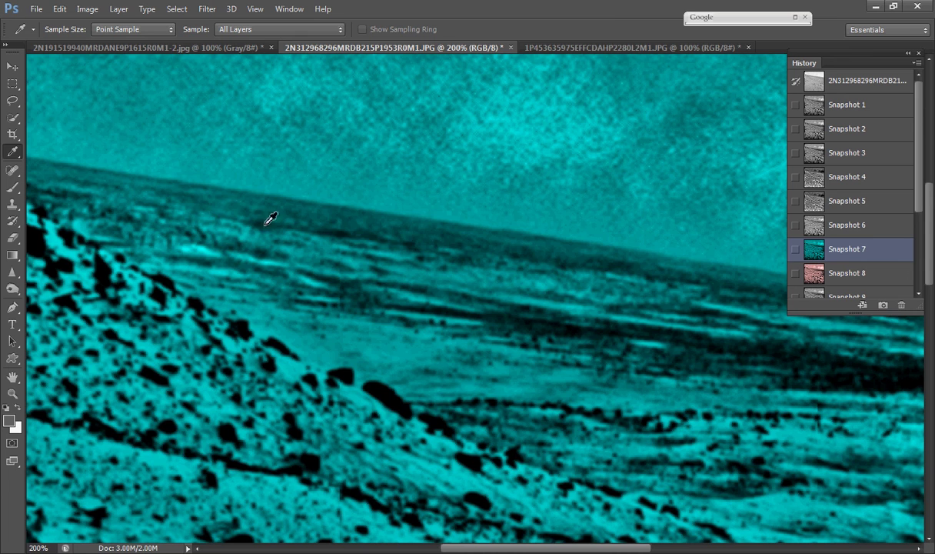
pyautogui.click(847, 200)
pyautogui.click(865, 231)
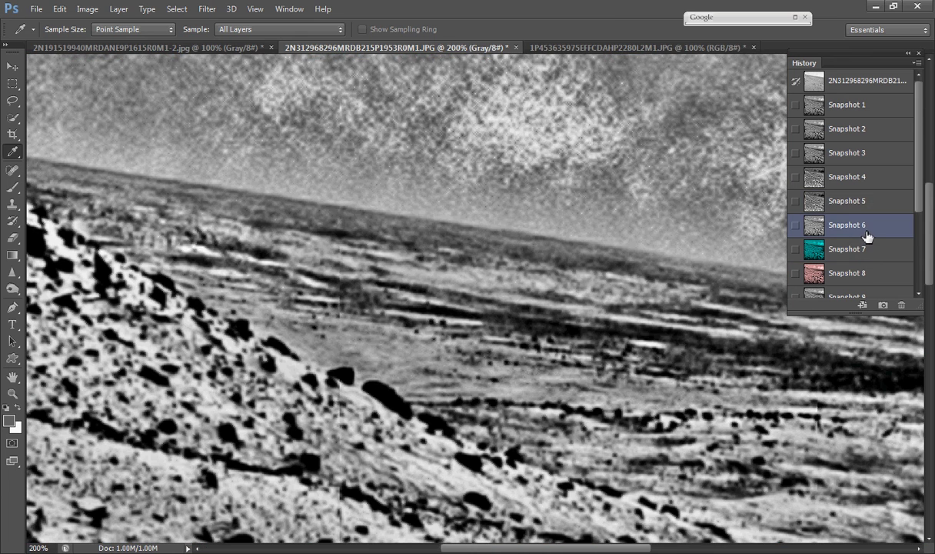
pyautogui.click(870, 136)
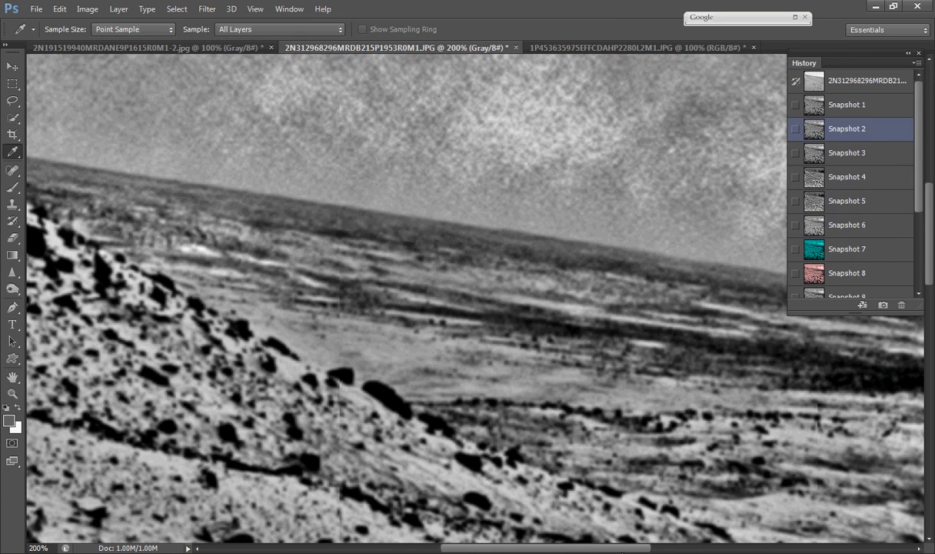
# Examine the plain up to the image's right edge in Snapshot 2, and compare it with Snapshots 3 and 1.
pyautogui.moveTo(623, 551); pyautogui.dragTo(661, 551)
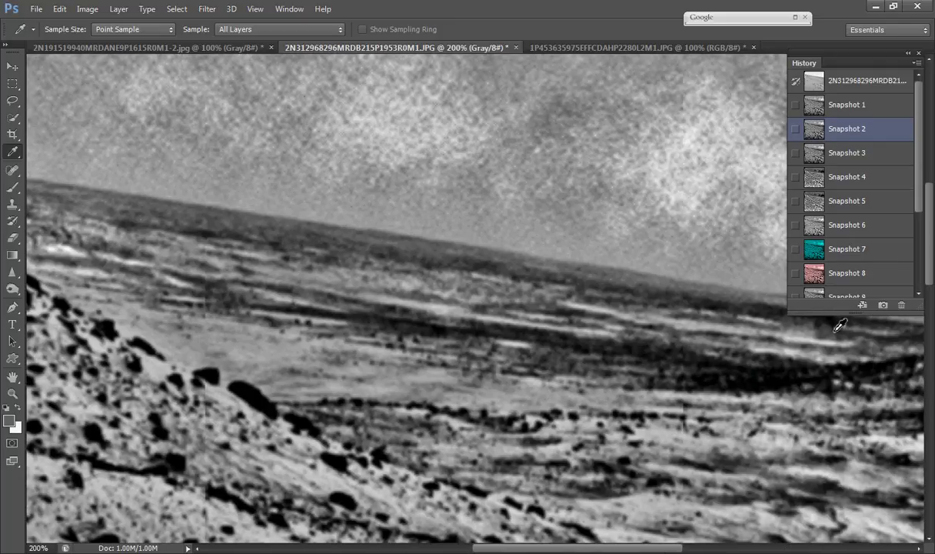
pyautogui.hscroll(5, 677, 477)
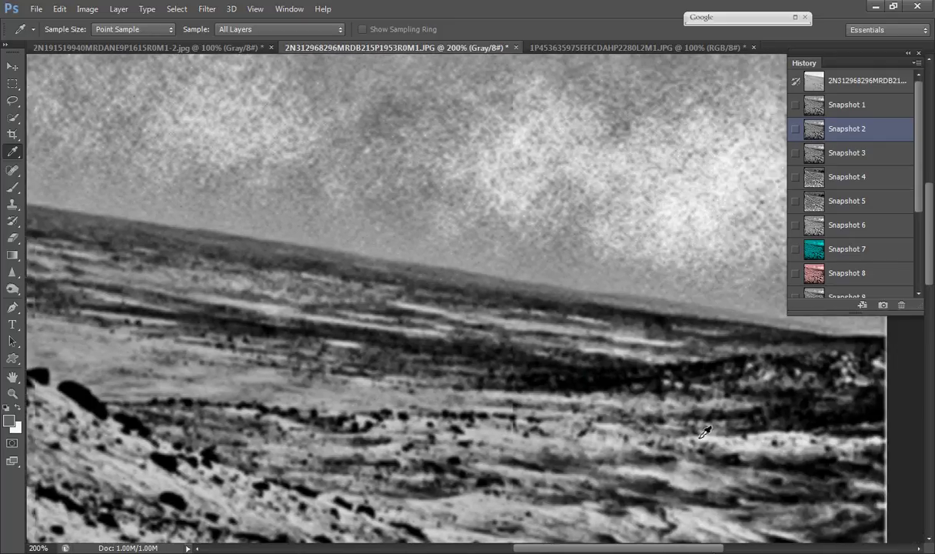
pyautogui.click(858, 157)
pyautogui.click(843, 103)
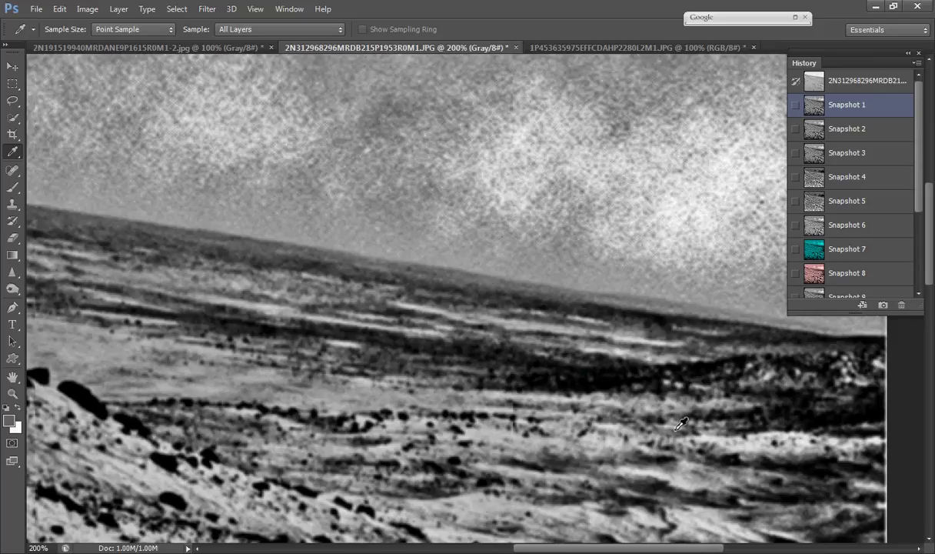
# Compare Snapshots 1, 2, 3, 6, 7 and 8 of the sky, plain and slope at 100% magnification.
pyautogui.hotkey('ctrl', '-')
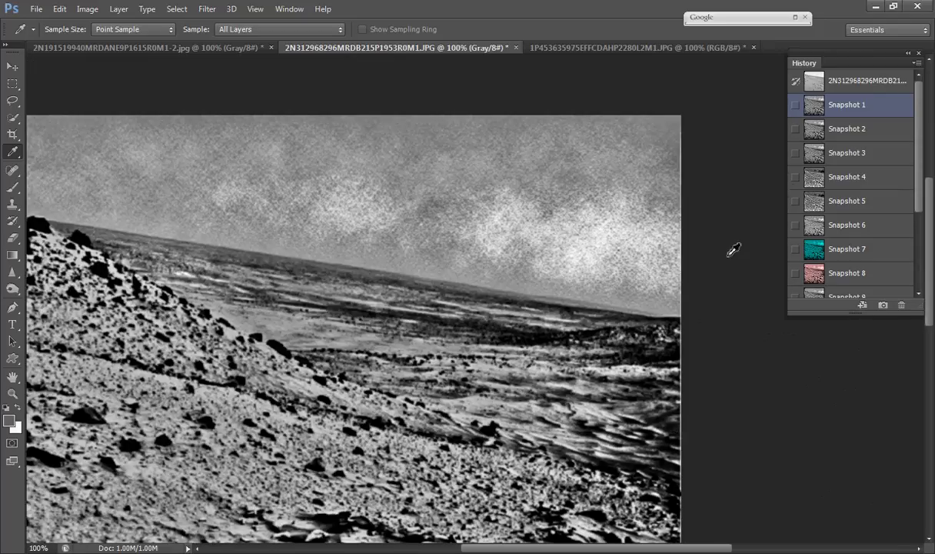
pyautogui.click(882, 130)
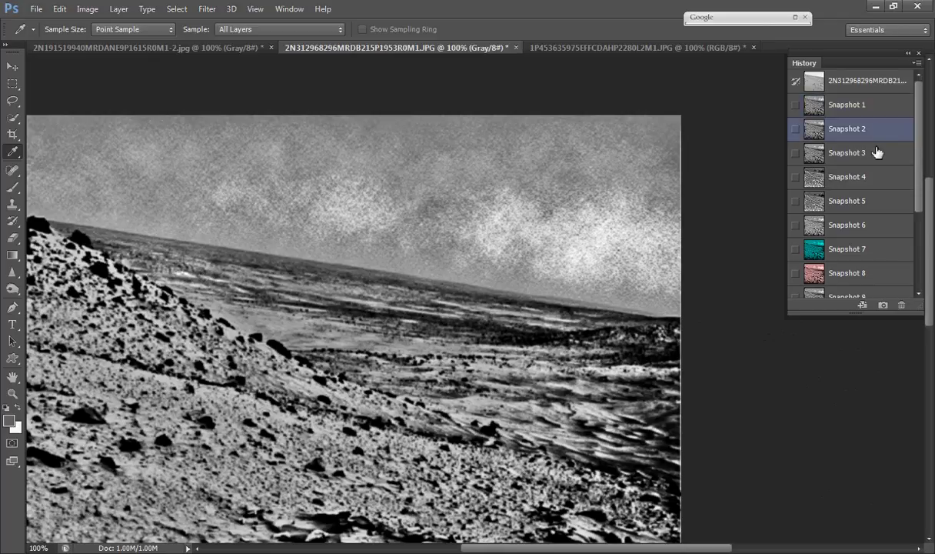
pyautogui.click(877, 152)
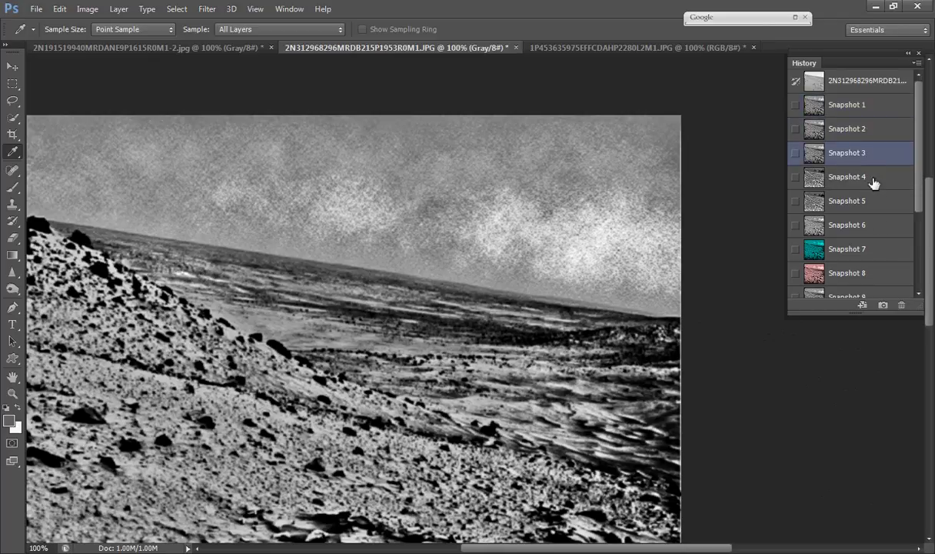
pyautogui.click(877, 224)
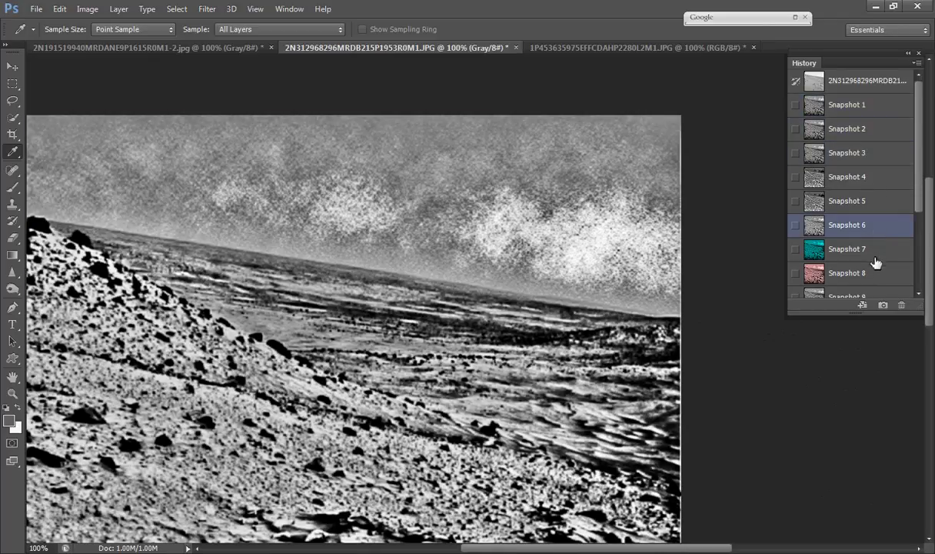
pyautogui.click(875, 250)
pyautogui.click(878, 277)
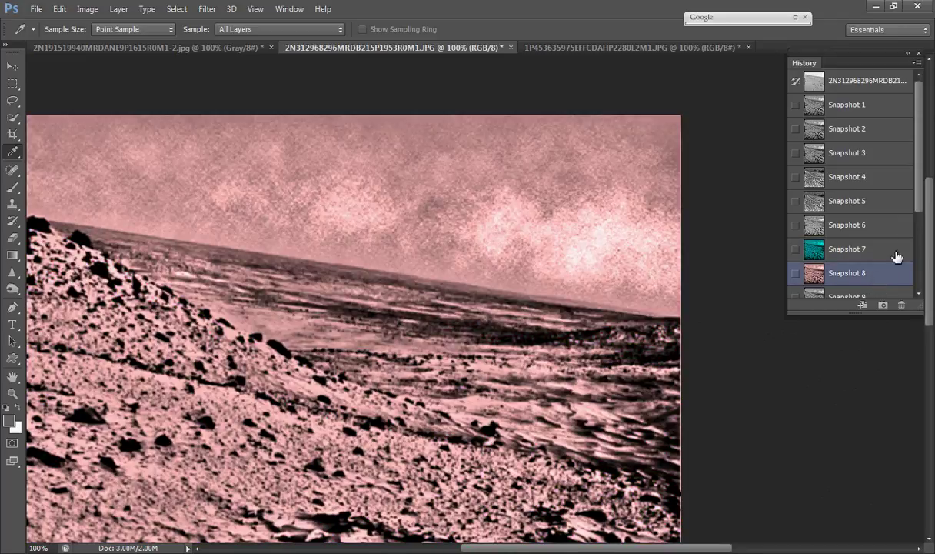
# Compare Snapshots 9, 10 and 11 at 100%, and show the whole image in cyan Snapshot 7 at 66.67% magnification.
pyautogui.scroll(-2, 918, 202)
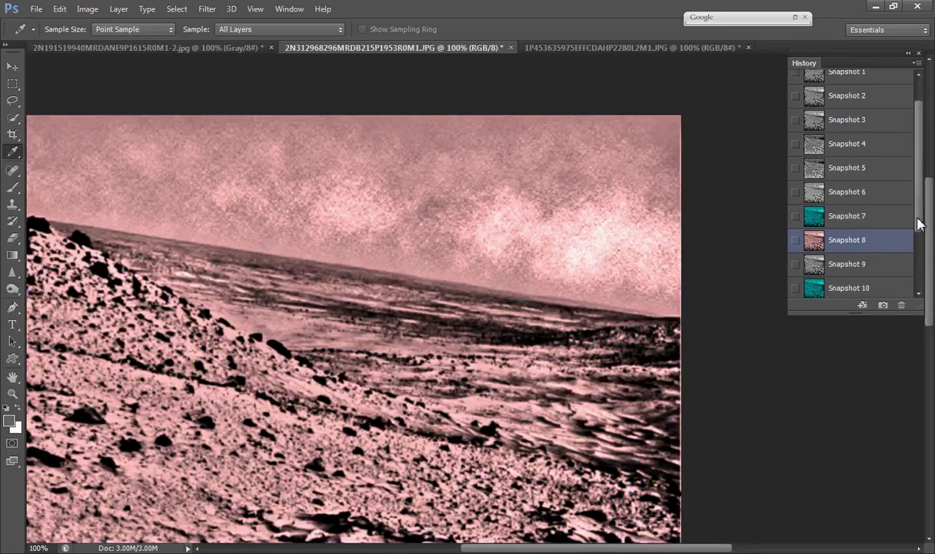
pyautogui.click(852, 266)
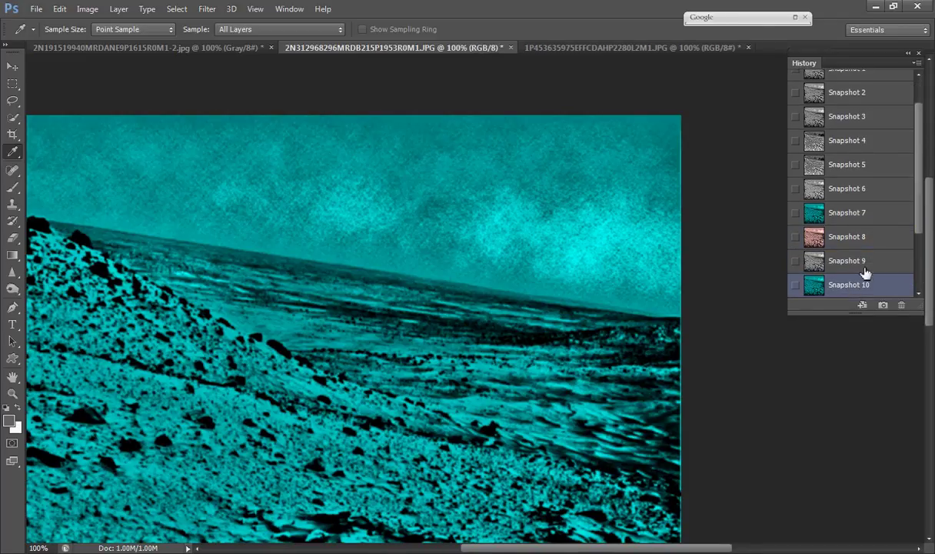
pyautogui.scroll(-3, 917, 293)
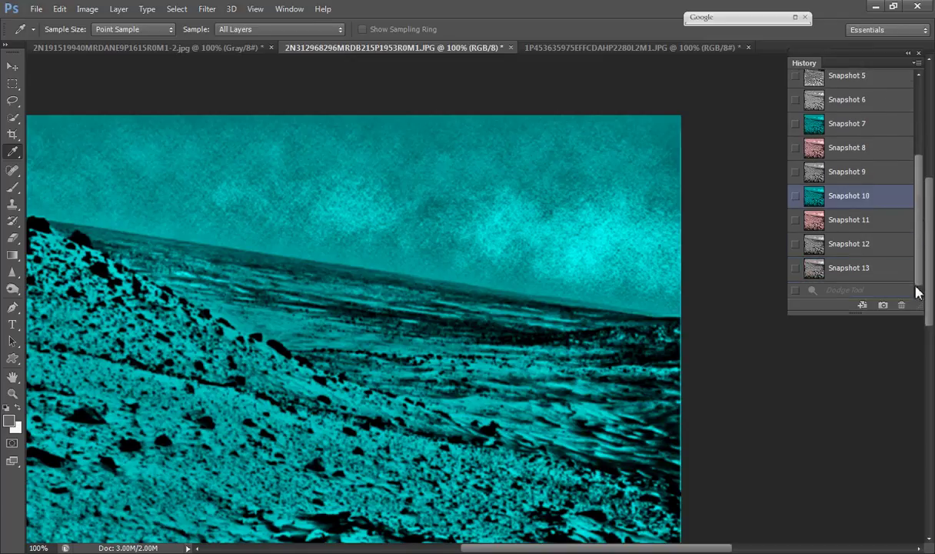
pyautogui.click(850, 222)
pyautogui.click(856, 124)
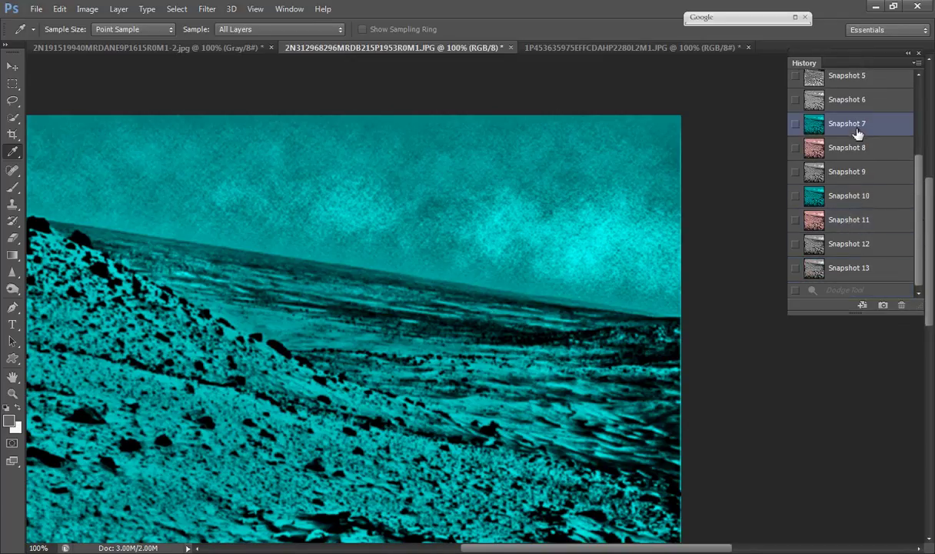
pyautogui.hotkey('ctrl', '-')
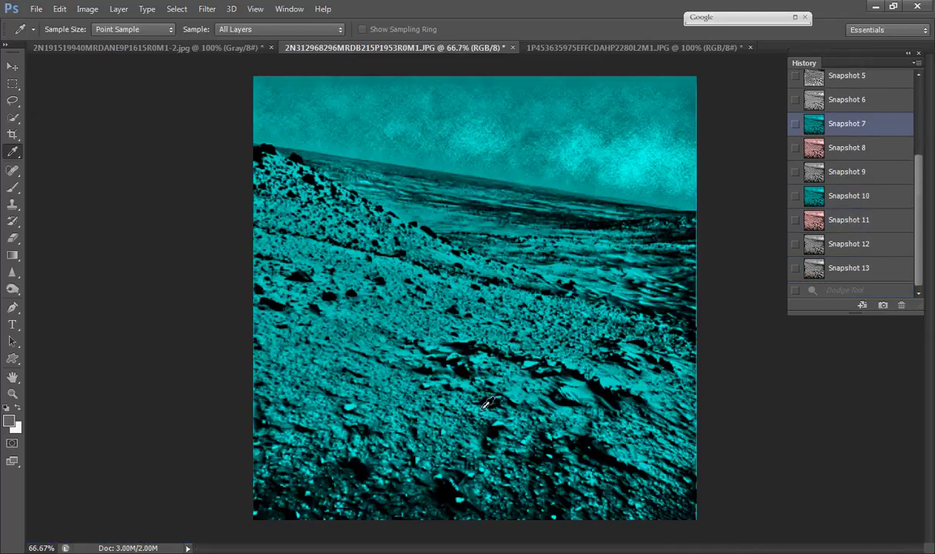